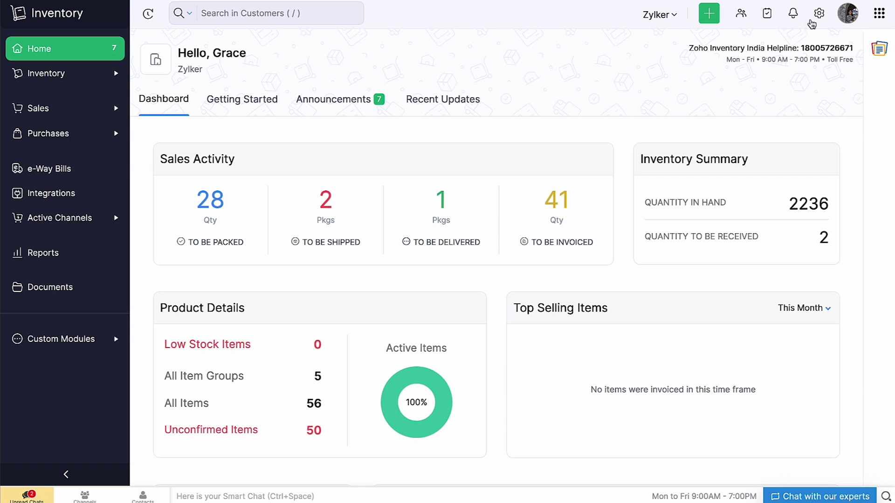
In the Items settings, enable batch tracking and allow duplicate batch numbers.
{"action": "left_click", "coordinate": [819, 14]}
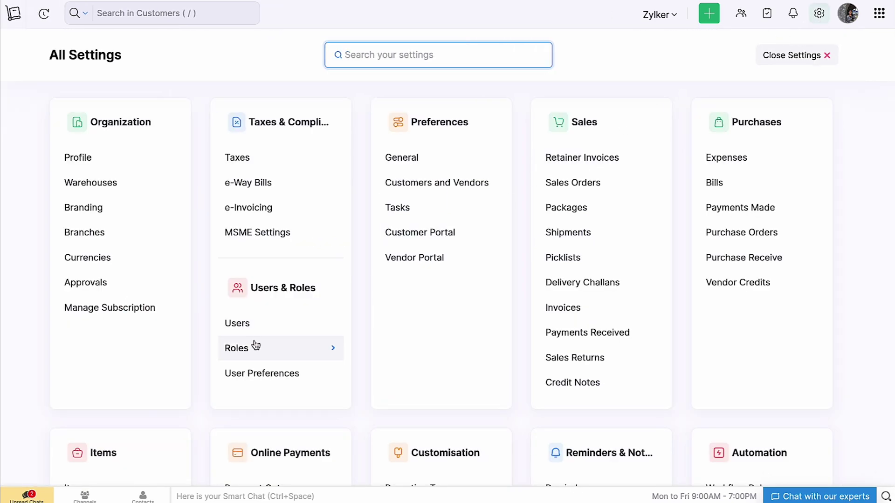
{"action": "scroll", "coordinate": [216, 367], "scroll_direction": "down", "scroll_amount": 1}
{"action": "scroll", "coordinate": [216, 367], "scroll_direction": "down", "scroll_amount": 1}
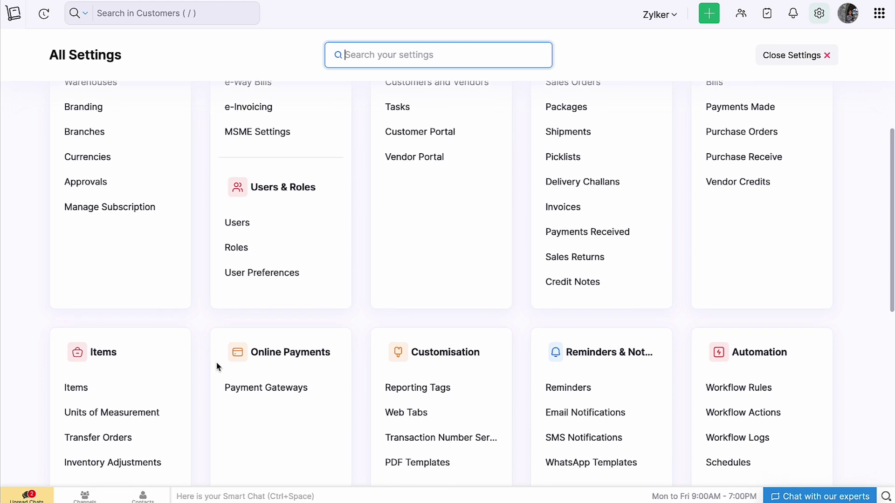
{"action": "left_click", "coordinate": [157, 385]}
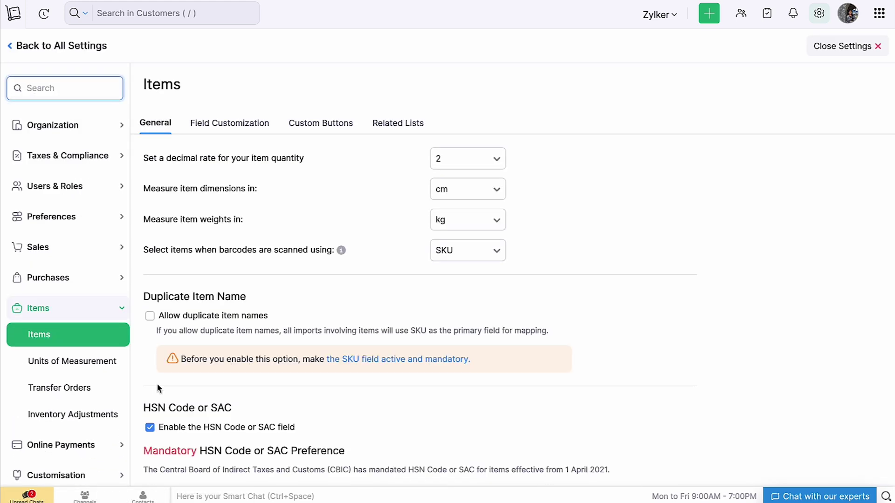
{"action": "scroll", "coordinate": [157, 387], "scroll_direction": "down", "scroll_amount": 6}
{"action": "scroll", "coordinate": [157, 388], "scroll_direction": "down", "scroll_amount": 5}
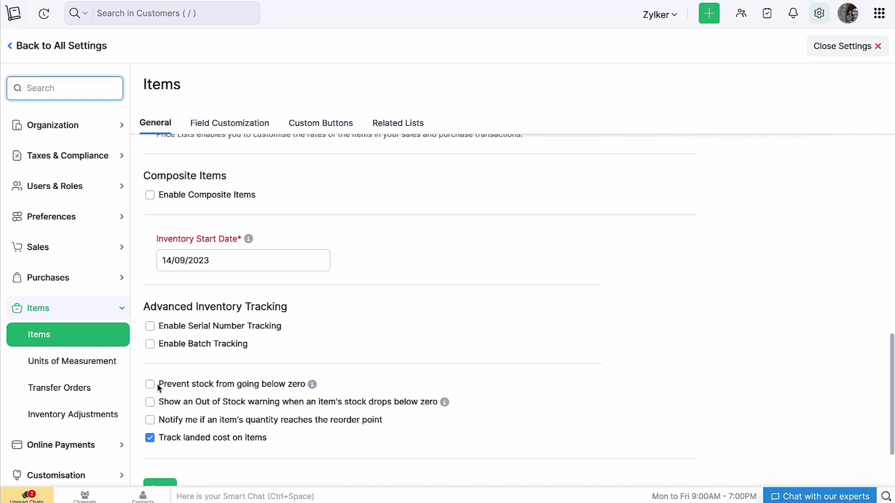
{"action": "left_click", "coordinate": [150, 345]}
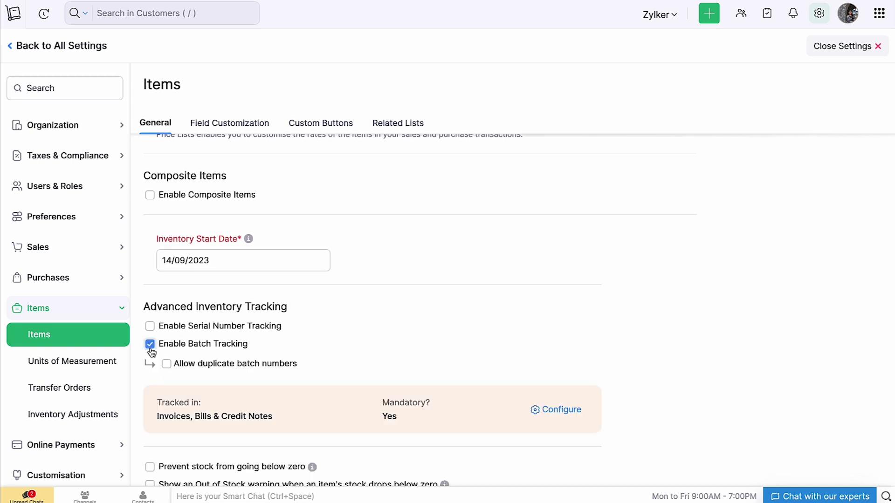
{"action": "left_click", "coordinate": [167, 364]}
{"action": "left_click", "coordinate": [542, 411]}
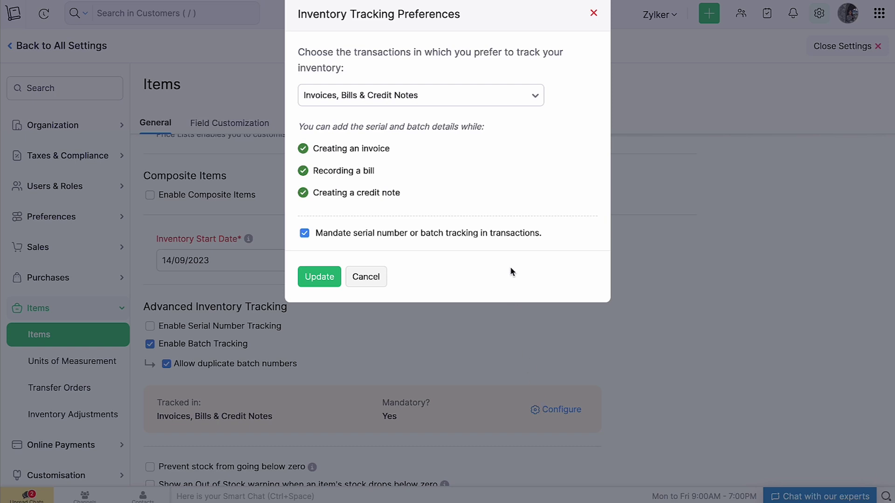
Keep batch tracking in invoices, bills and credit notes, apply the preference, and save the item settings.
{"action": "left_click", "coordinate": [477, 95]}
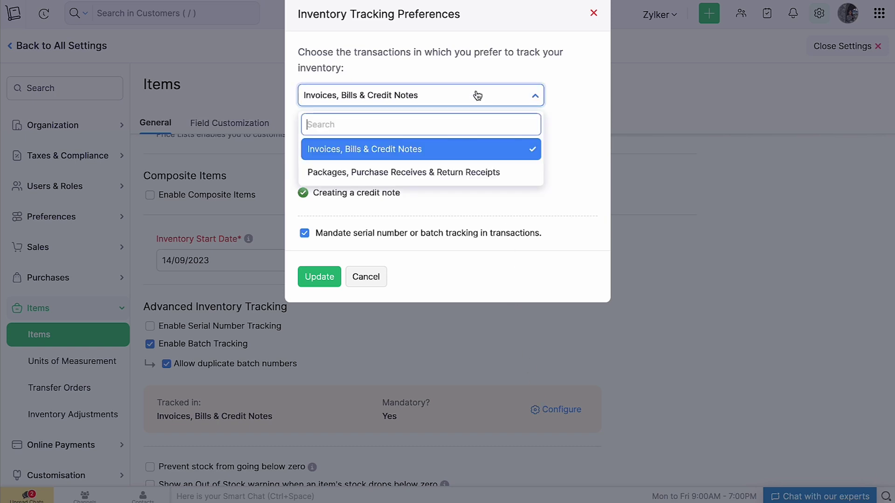
{"action": "left_click", "coordinate": [476, 156]}
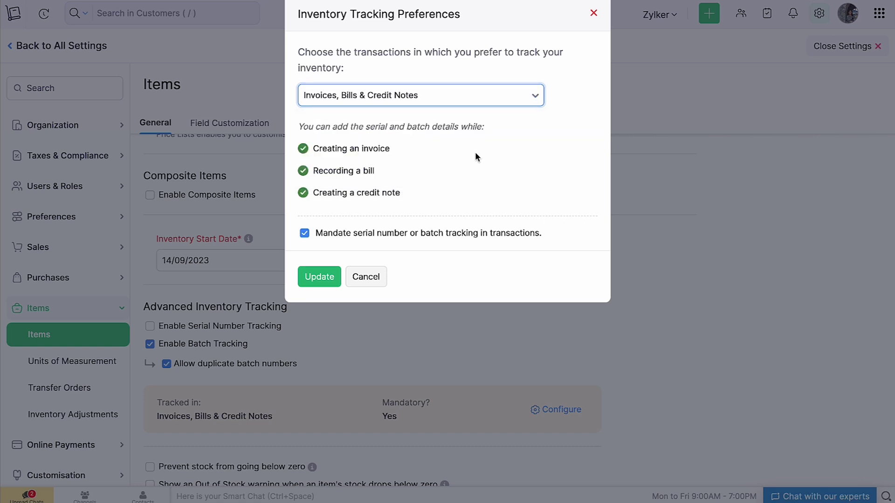
{"action": "left_click", "coordinate": [474, 101]}
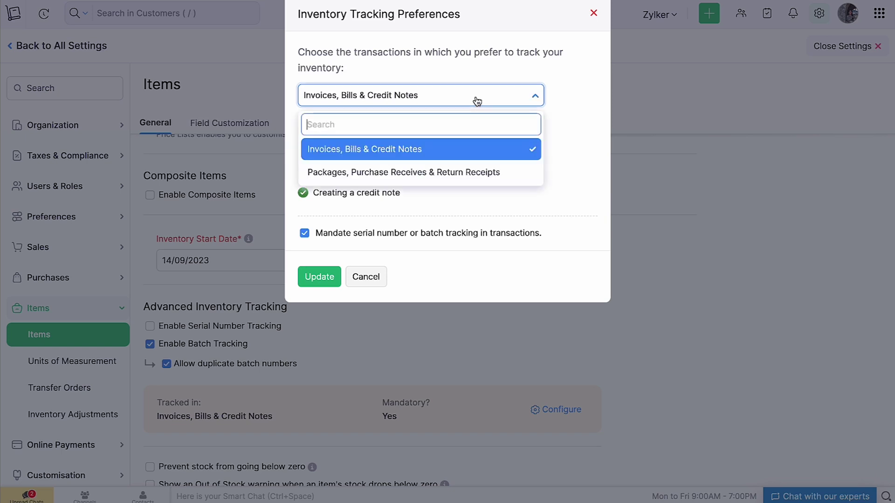
{"action": "left_click", "coordinate": [482, 186]}
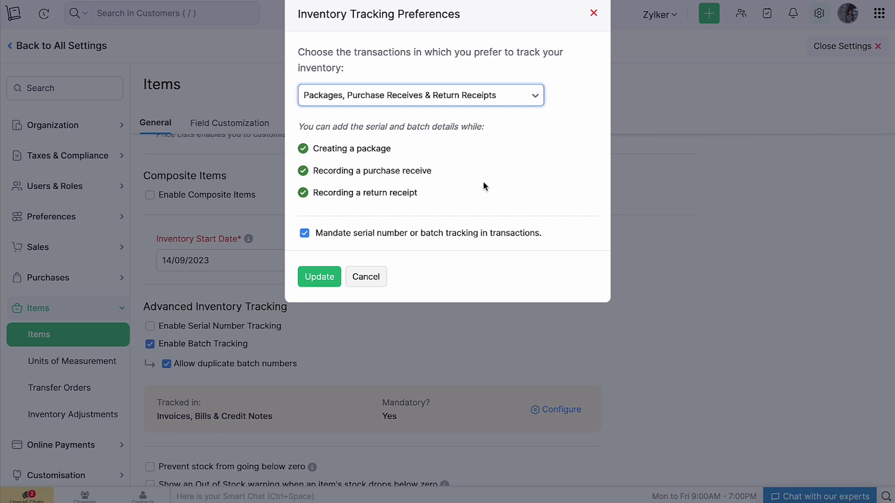
{"action": "left_click", "coordinate": [466, 99]}
{"action": "left_click", "coordinate": [441, 150]}
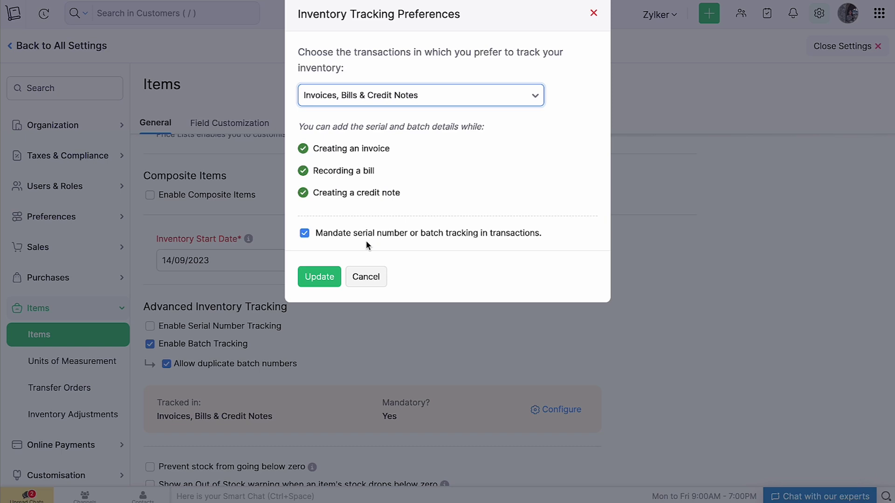
{"action": "left_click", "coordinate": [321, 279]}
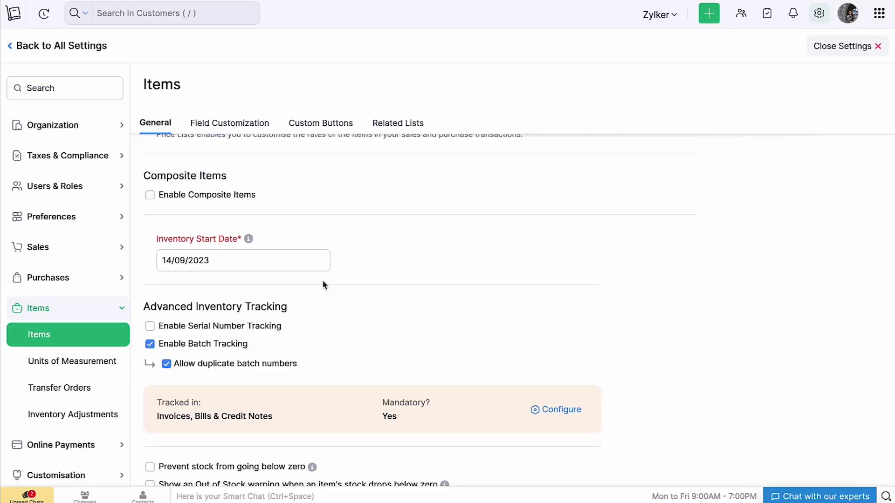
{"action": "scroll", "coordinate": [322, 284], "scroll_direction": "down", "scroll_amount": 3}
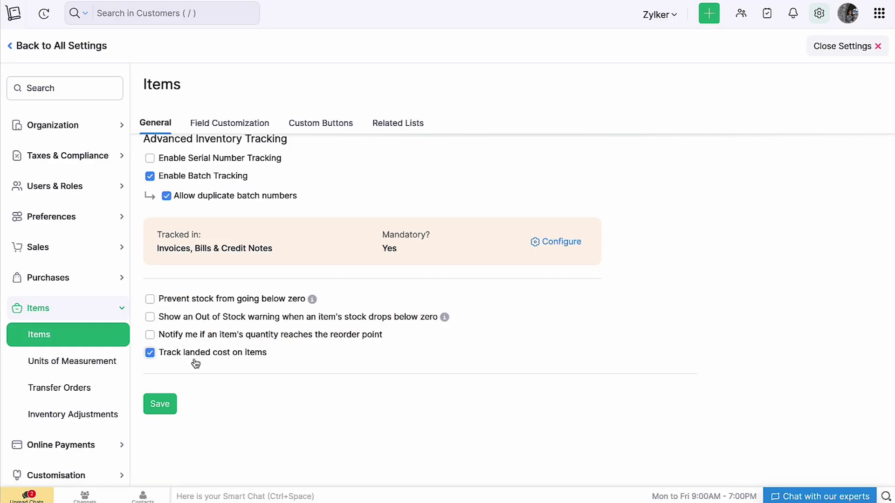
{"action": "left_click", "coordinate": [149, 404]}
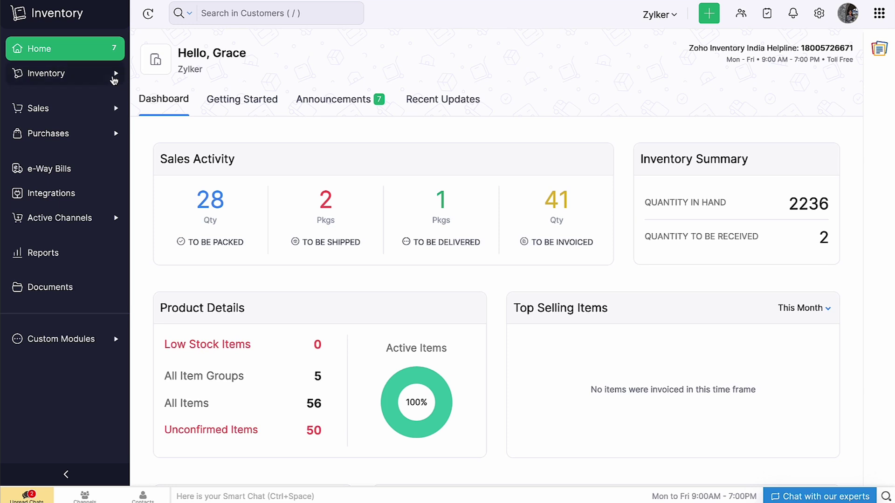
Expand the sidebar's Inventory section to list Items, Item Groups and Transfer Orders.
{"action": "left_click", "coordinate": [115, 75]}
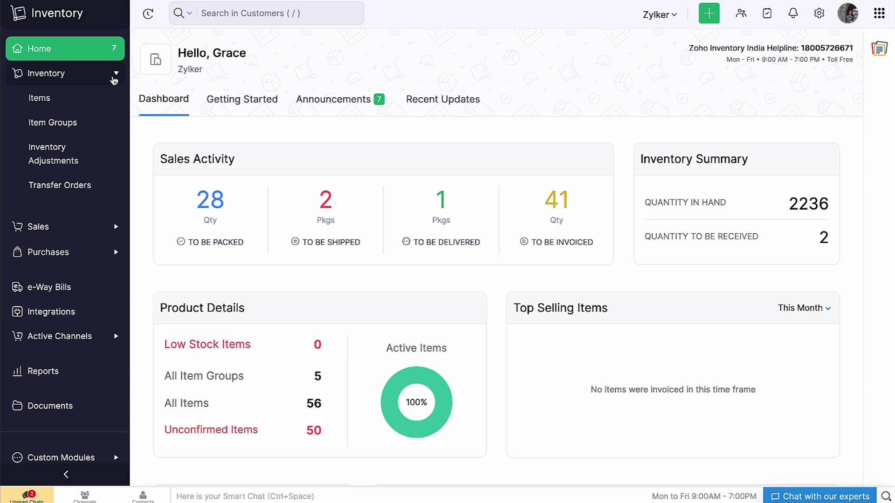
Start a new item named T-Shirts with unit box and selling price 800.
{"action": "left_click", "coordinate": [117, 104]}
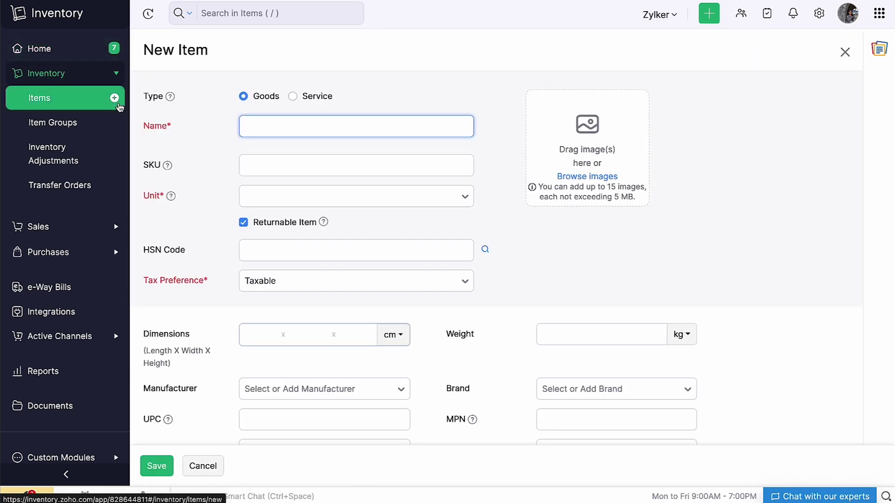
{"action": "type", "text": "T-Shirts"}
{"action": "left_click", "coordinate": [295, 197]}
{"action": "left_click", "coordinate": [330, 253]}
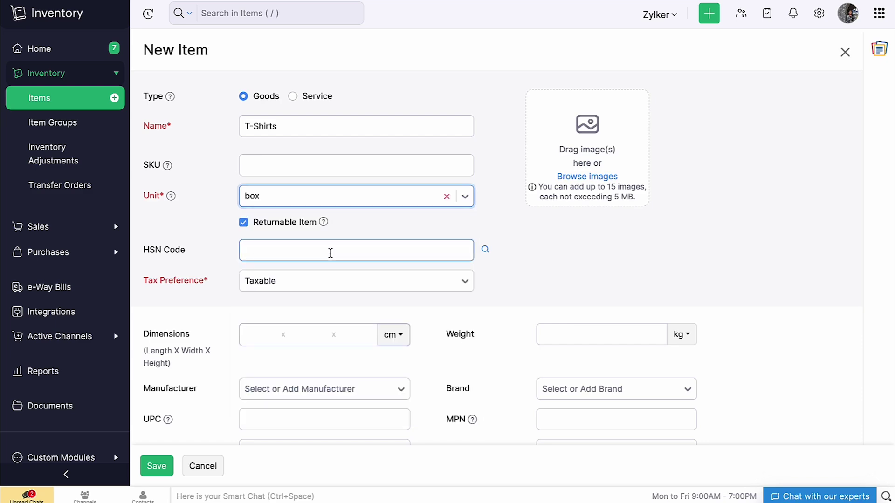
{"action": "scroll", "coordinate": [330, 253], "scroll_direction": "down", "scroll_amount": 8}
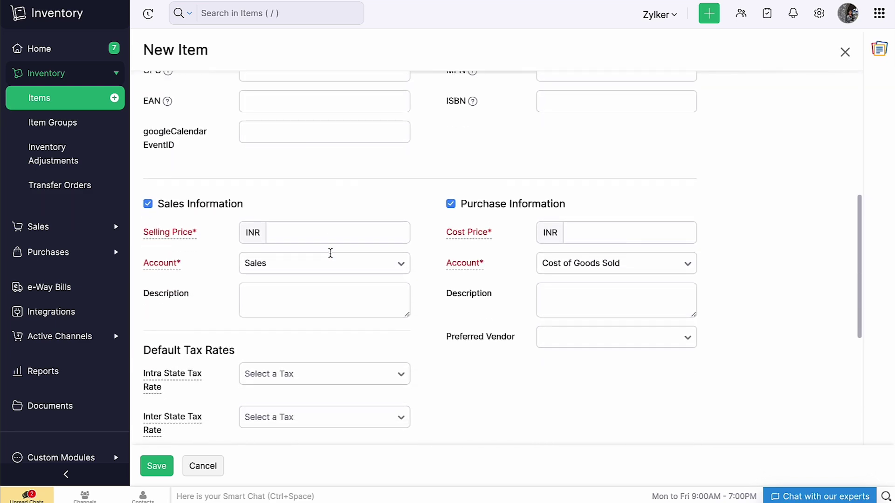
{"action": "left_click", "coordinate": [331, 233]}
{"action": "type", "text": "800"}
{"action": "left_click", "coordinate": [606, 231]}
{"action": "type", "text": "800"}
{"action": "scroll", "coordinate": [605, 232], "scroll_direction": "down", "scroll_amount": 5}
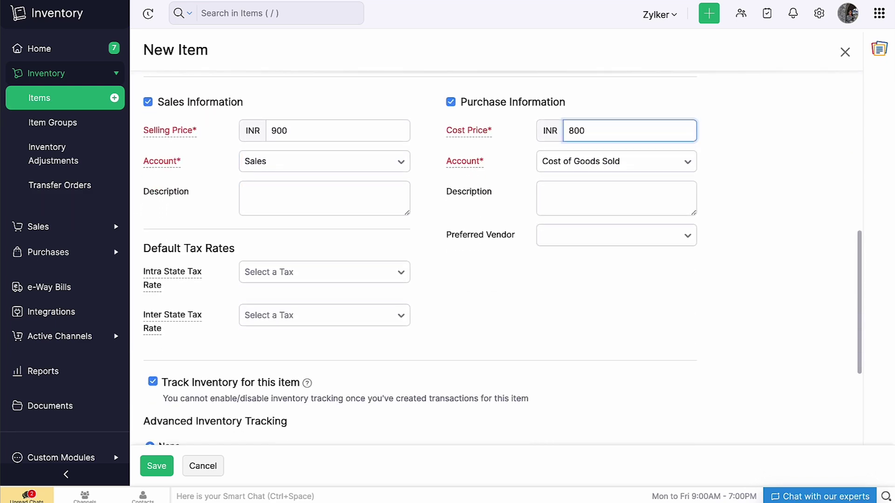
{"action": "scroll", "coordinate": [575, 231], "scroll_direction": "down", "scroll_amount": 2}
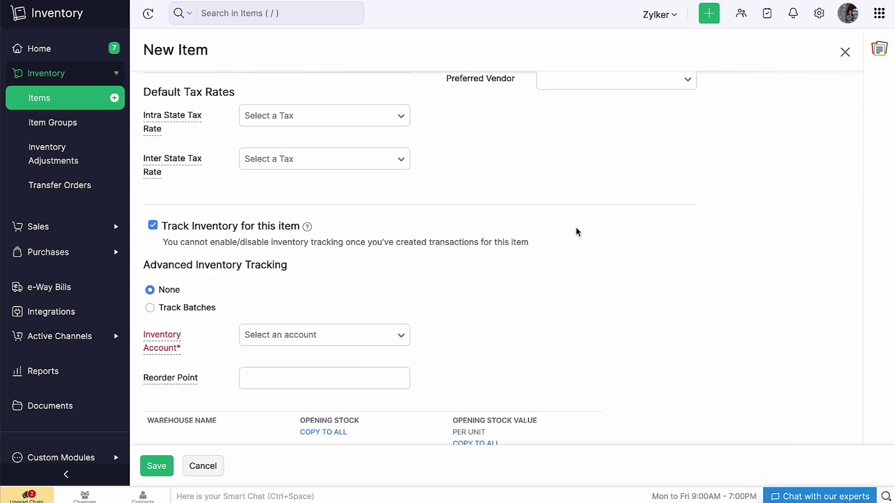
Set the item to track batches with Inventory Asset as its inventory account.
{"action": "left_click", "coordinate": [183, 308]}
{"action": "scroll", "coordinate": [182, 307], "scroll_direction": "down", "scroll_amount": 2}
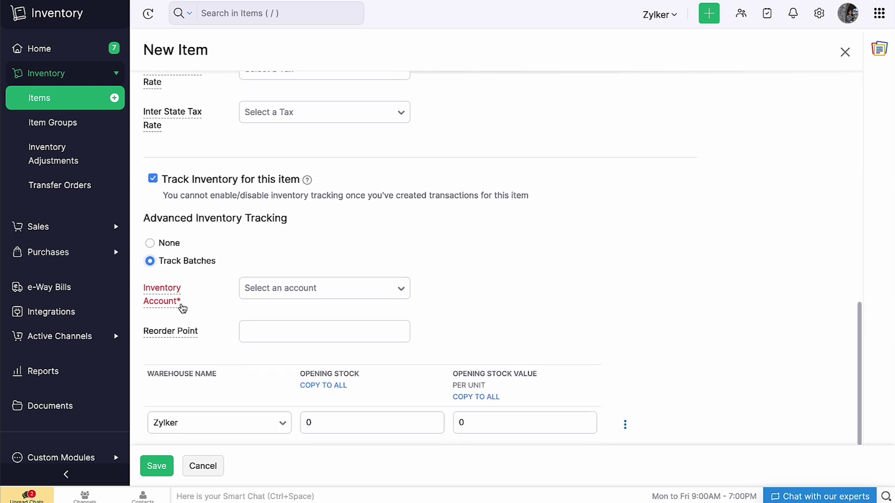
{"action": "left_click", "coordinate": [308, 256]}
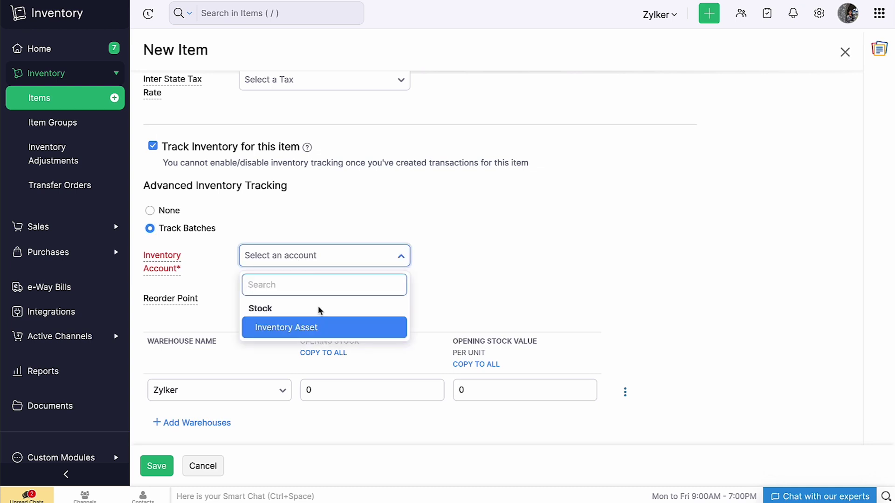
{"action": "left_click", "coordinate": [331, 327]}
{"action": "scroll", "coordinate": [332, 326], "scroll_direction": "down", "scroll_amount": 2}
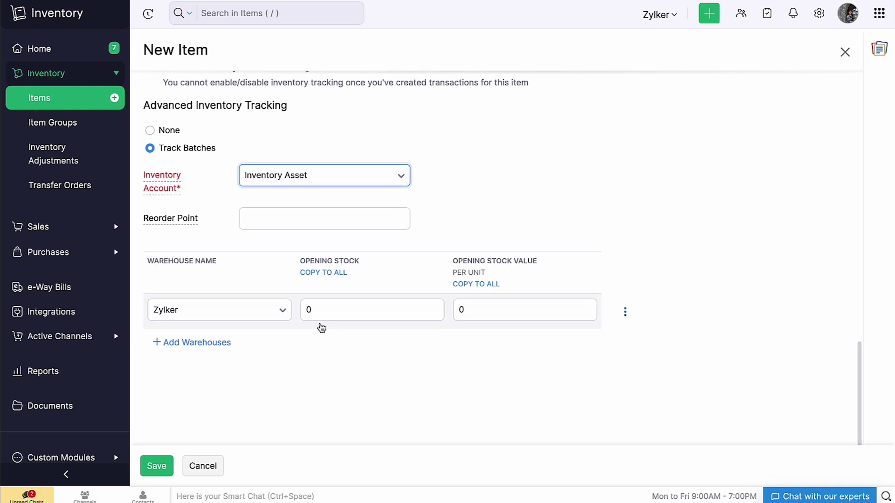
Give Warehouse Secondary an opening stock of 50 units at 900 per unit.
{"action": "left_click", "coordinate": [279, 311]}
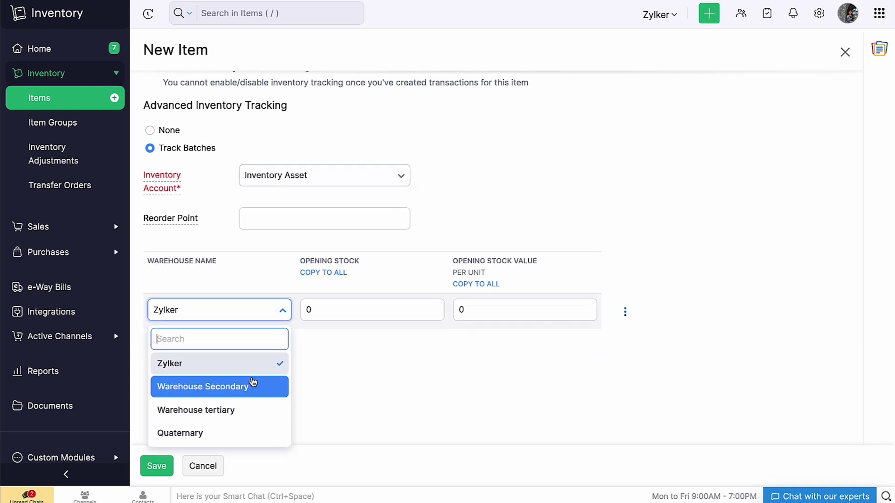
{"action": "left_click", "coordinate": [254, 384]}
{"action": "left_click", "coordinate": [328, 310]}
{"action": "type", "text": "50"}
{"action": "key", "text": "Tab"}
{"action": "type", "text": "900"}
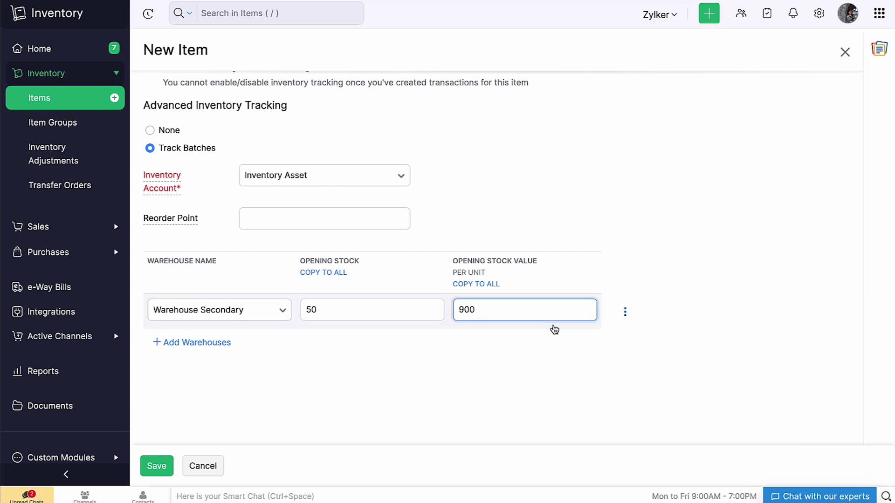
{"action": "left_click", "coordinate": [625, 312]}
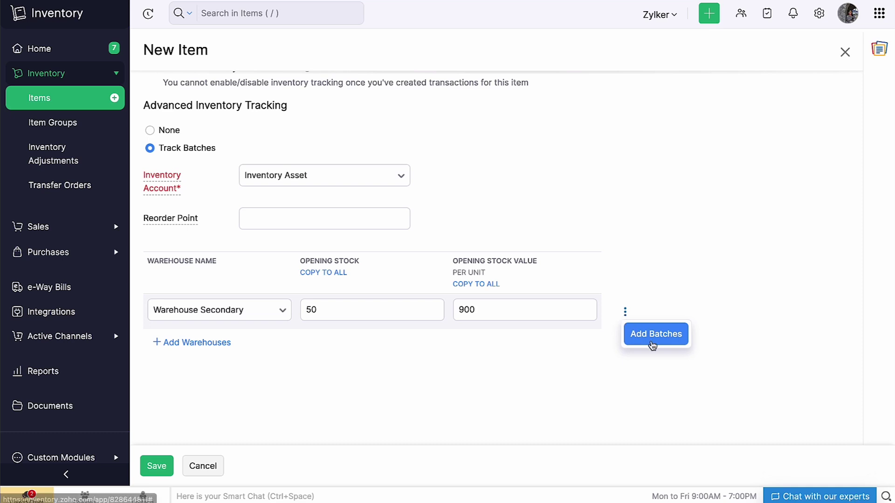
{"action": "left_click", "coordinate": [651, 343]}
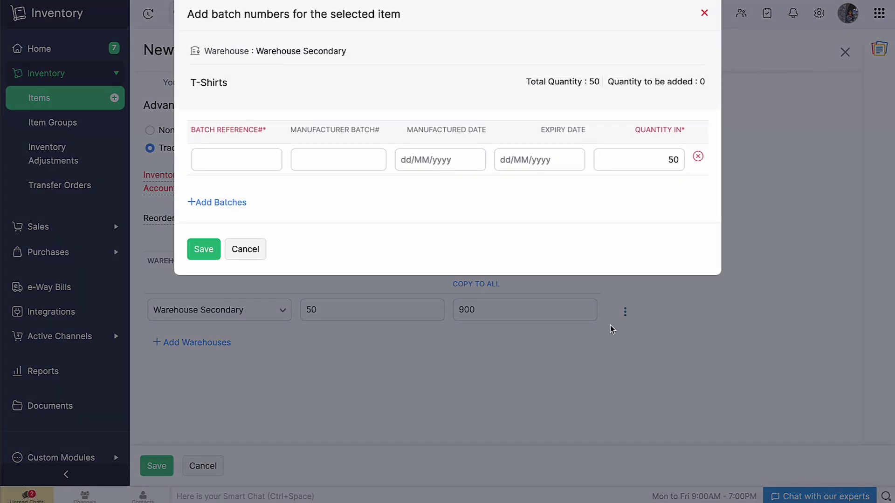
Enter batch BR-01 (MB-01, 01/06/2024–29/06/2024, qty 25), add batch BR-02, and save the batches.
{"action": "left_click", "coordinate": [268, 164]}
{"action": "type", "text": "BR-01"}
{"action": "left_click", "coordinate": [315, 160]}
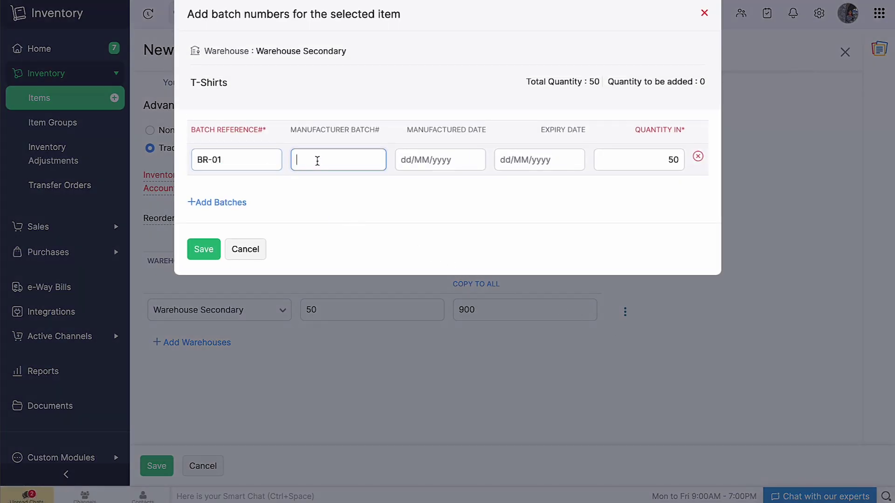
{"action": "type", "text": "MB-01"}
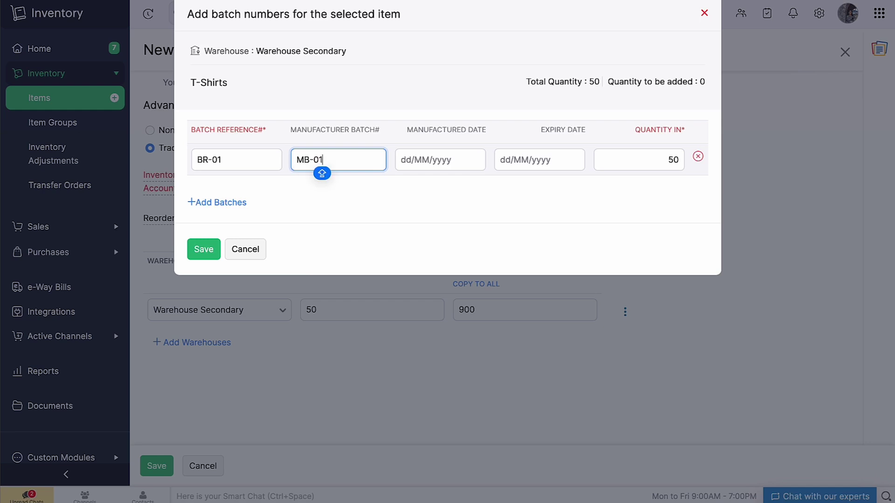
{"action": "left_click", "coordinate": [401, 159]}
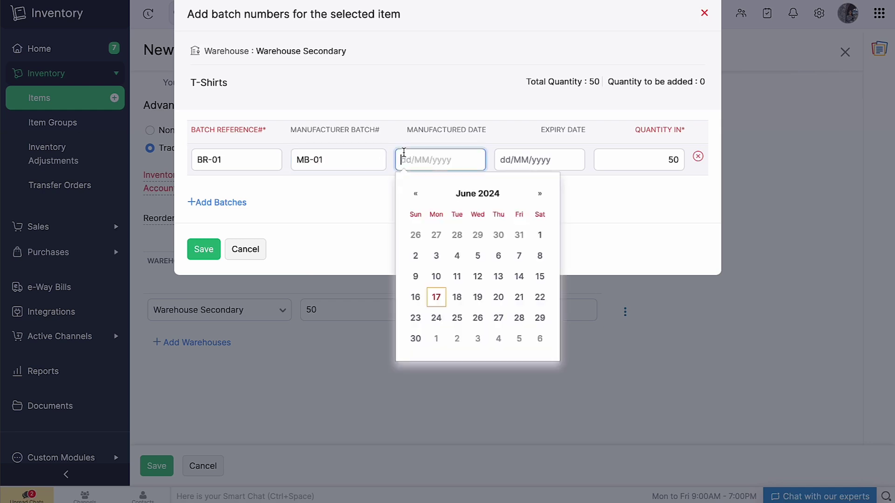
{"action": "left_click", "coordinate": [540, 235]}
{"action": "left_click", "coordinate": [546, 163]}
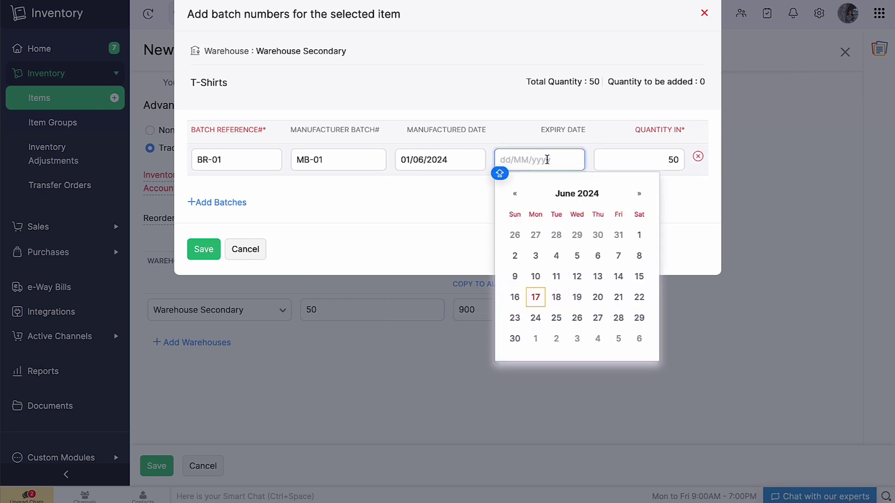
{"action": "left_click", "coordinate": [638, 320]}
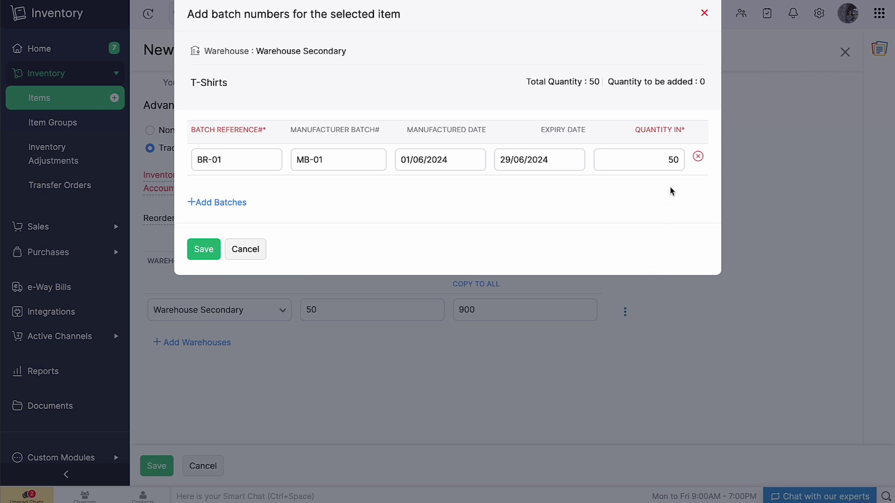
{"action": "double_click", "coordinate": [672, 159]}
{"action": "type", "text": "25"}
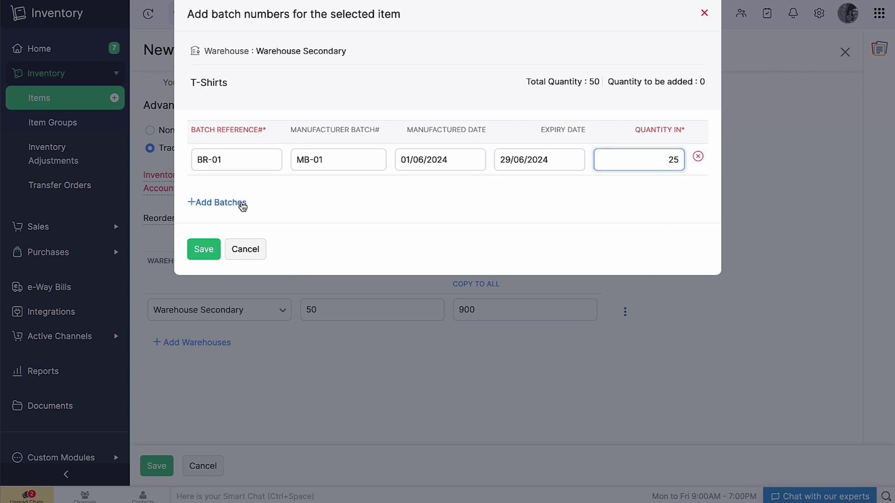
{"action": "left_click", "coordinate": [242, 205]}
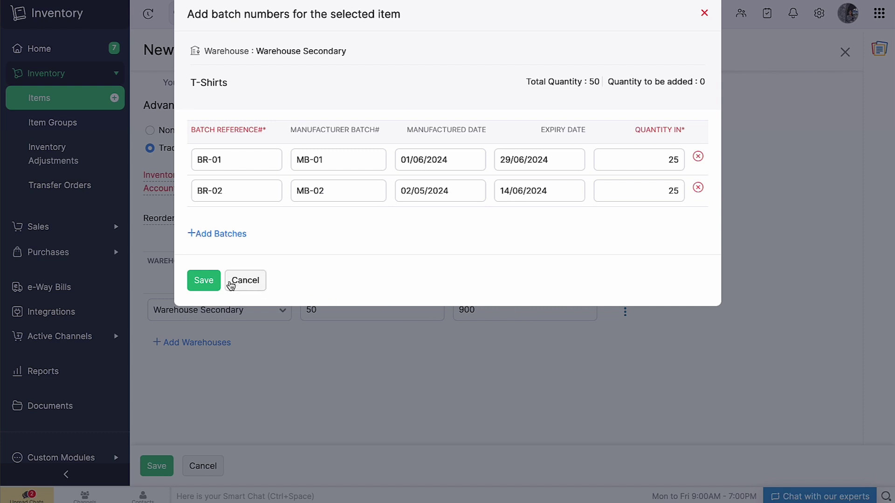
{"action": "left_click", "coordinate": [217, 281]}
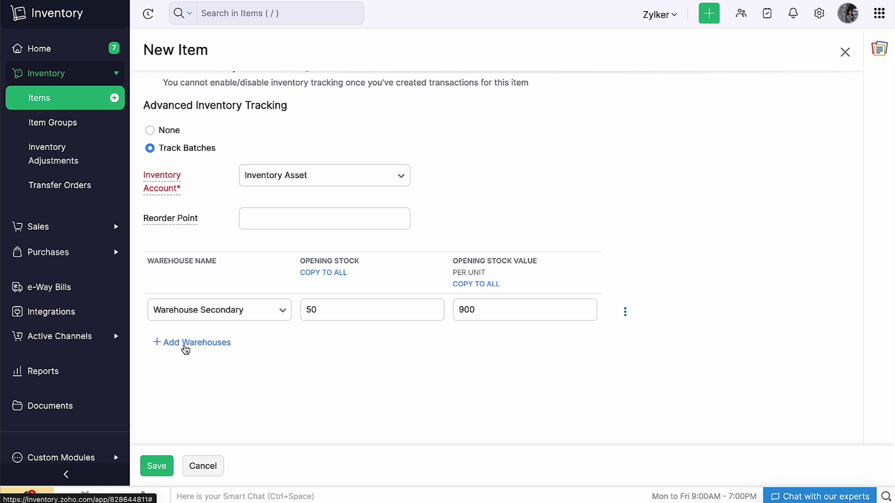
Save the T-Shirts item with its 50-unit opening stock.
{"action": "left_click", "coordinate": [168, 467]}
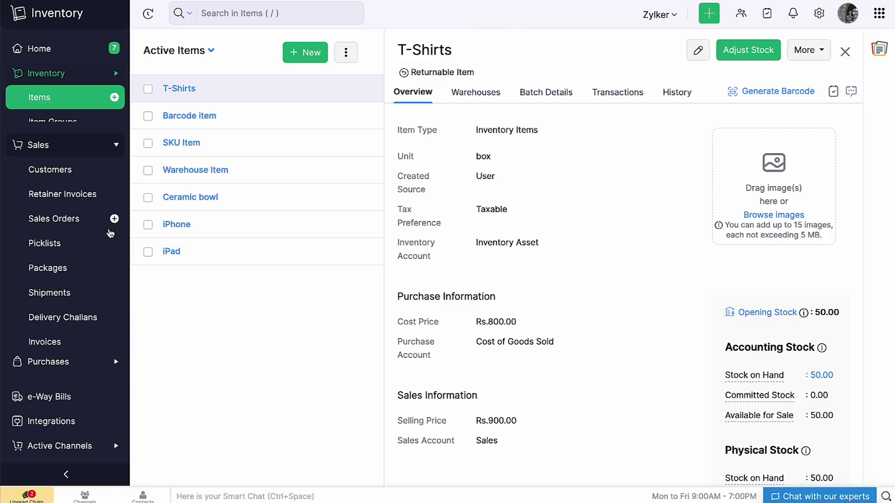
Create a new invoice for the chosen customer from Warehouse Secondary with T-Shirts as the first line.
{"action": "left_click", "coordinate": [115, 305]}
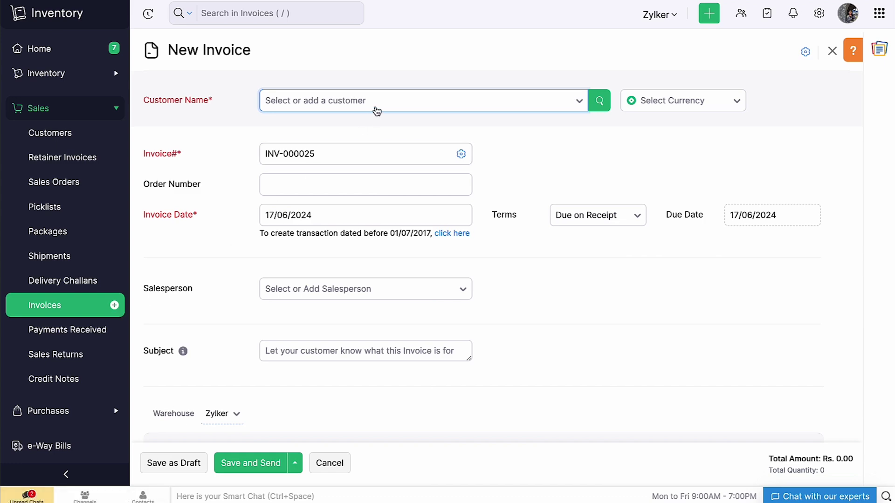
{"action": "left_click", "coordinate": [376, 110]}
{"action": "left_click", "coordinate": [420, 155]}
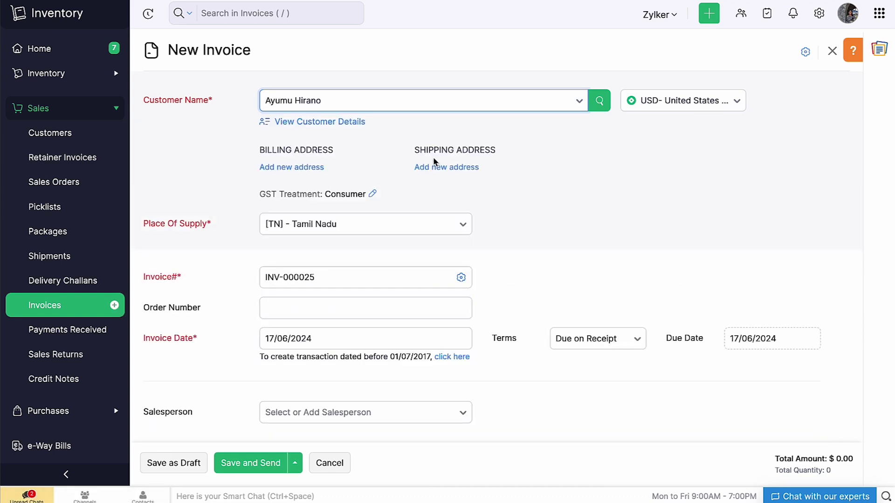
{"action": "scroll", "coordinate": [433, 162], "scroll_direction": "down", "scroll_amount": 4}
{"action": "scroll", "coordinate": [433, 162], "scroll_direction": "down", "scroll_amount": 3}
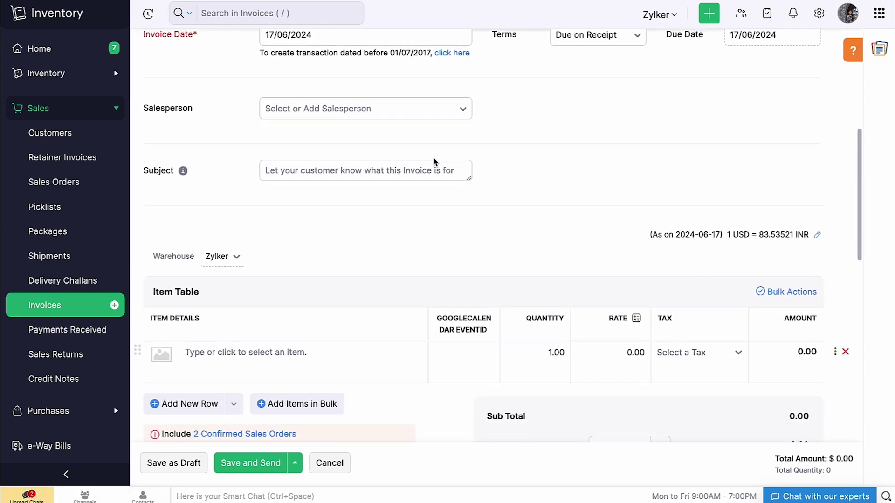
{"action": "left_click", "coordinate": [231, 191]}
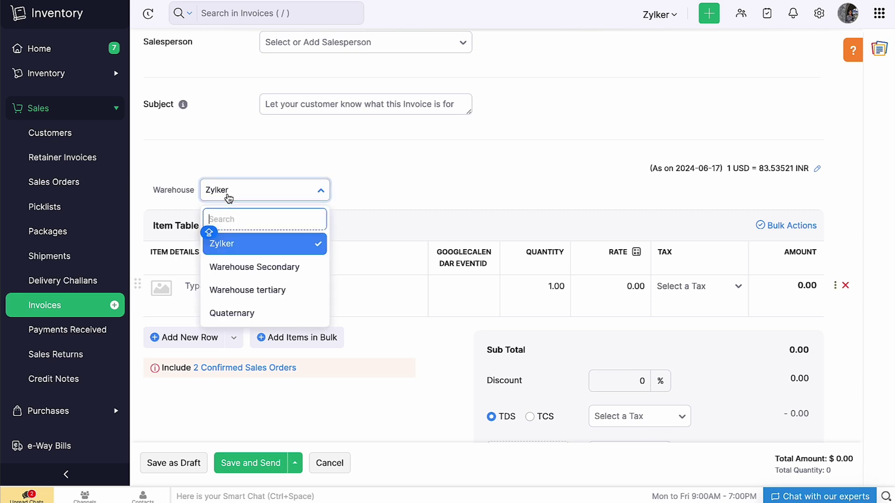
{"action": "left_click", "coordinate": [305, 269]}
{"action": "left_click", "coordinate": [271, 280]}
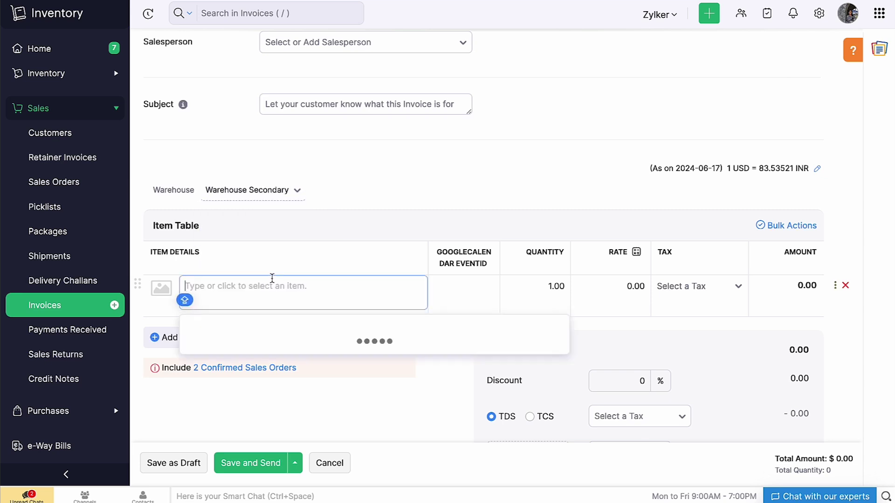
{"action": "left_click", "coordinate": [325, 429]}
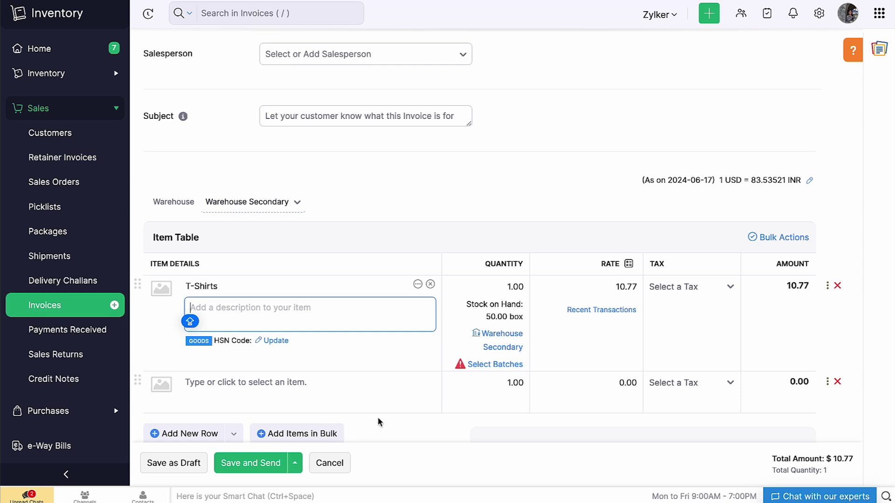
Set the T-Shirts invoice line quantity to 3.
{"action": "left_click", "coordinate": [497, 366]}
{"action": "left_click", "coordinate": [512, 286]}
{"action": "key", "text": "shift+Left"}
{"action": "type", "text": "3"}
Allocate 2 units from batch BR-02 and 1 unit from BR-01, then save the split.
{"action": "left_click", "coordinate": [505, 364]}
{"action": "left_click", "coordinate": [416, 161]}
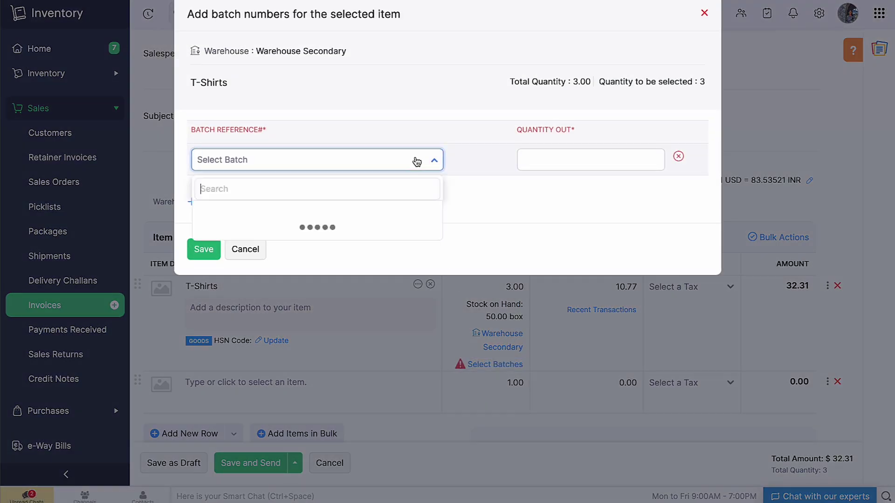
{"action": "left_click", "coordinate": [392, 216]}
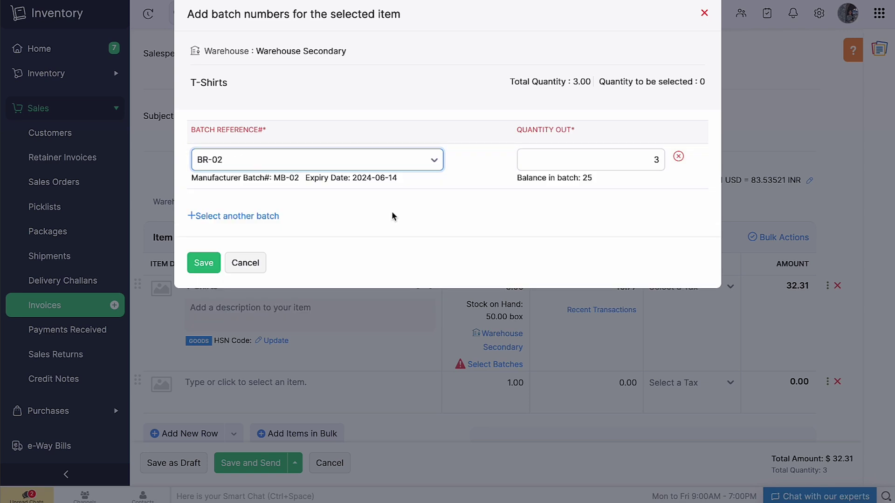
{"action": "left_click", "coordinate": [662, 160]}
{"action": "key", "text": "BackSpace"}
{"action": "type", "text": "2"}
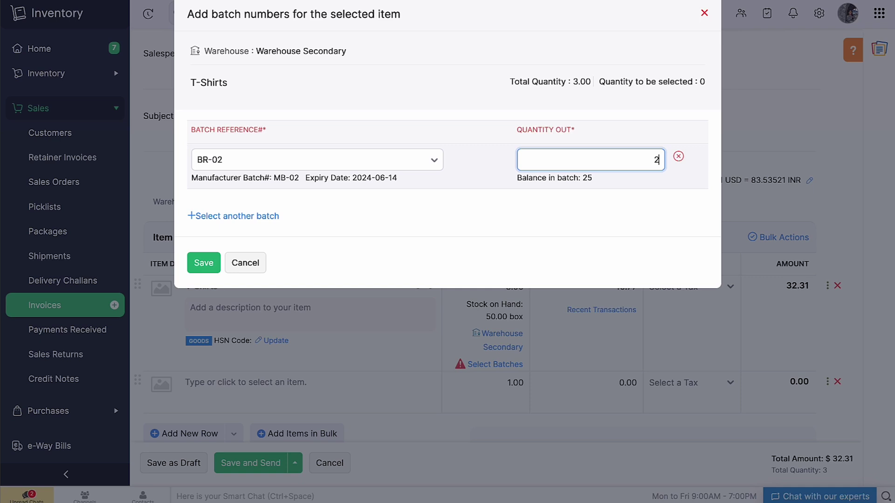
{"action": "left_click", "coordinate": [250, 224]}
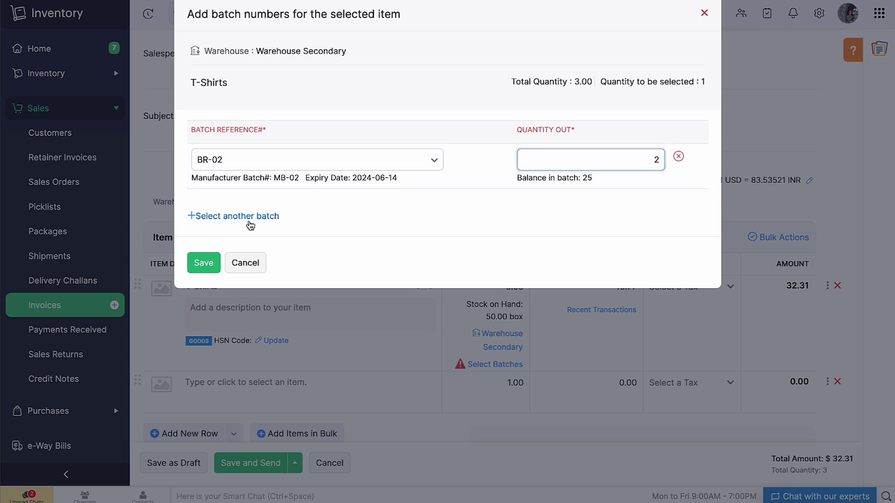
{"action": "left_click", "coordinate": [252, 205]}
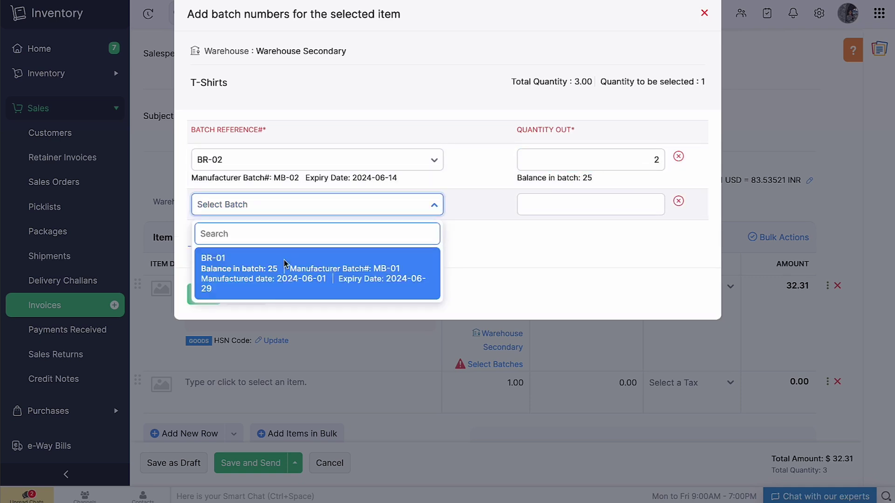
{"action": "left_click", "coordinate": [284, 262]}
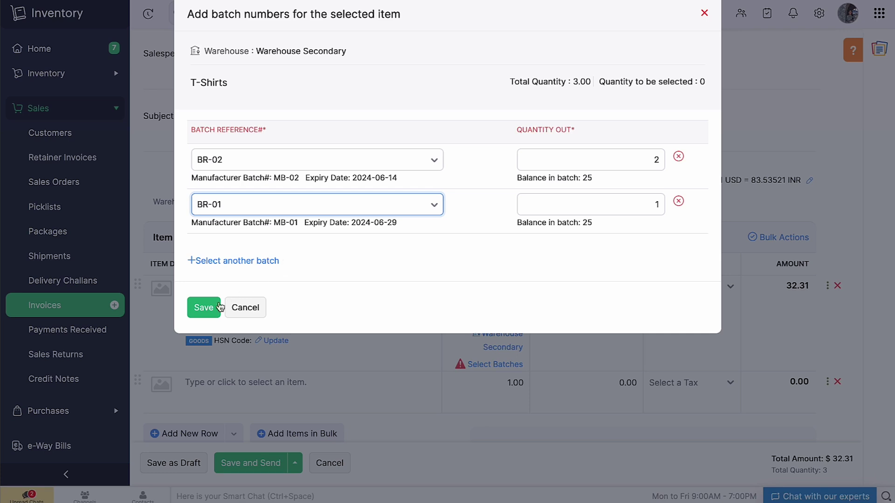
{"action": "left_click", "coordinate": [204, 308]}
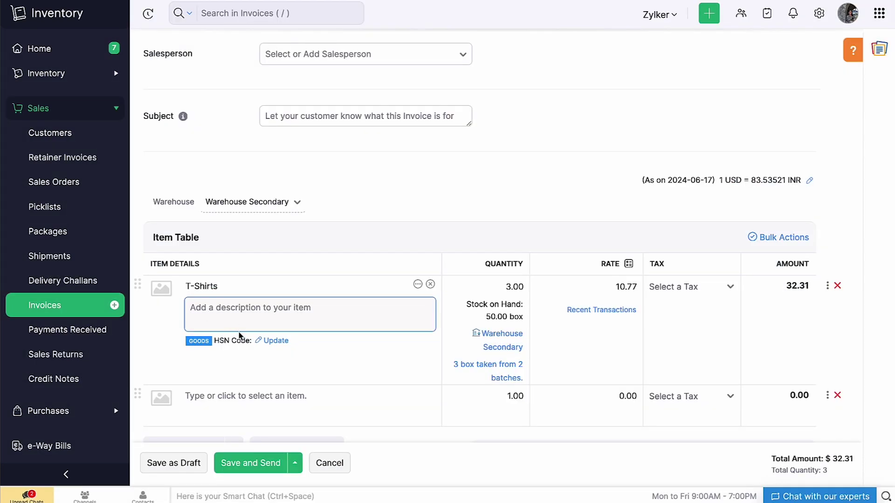
Update the T-Shirts HSN code, apply tax GST0 [0%], and save the invoice for sending.
{"action": "left_click", "coordinate": [272, 340]}
{"action": "left_click", "coordinate": [235, 418]}
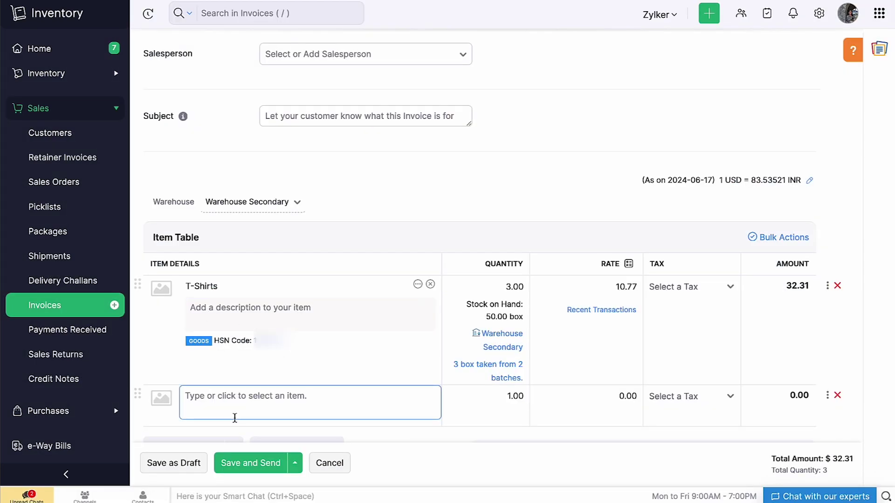
{"action": "left_click", "coordinate": [699, 290]}
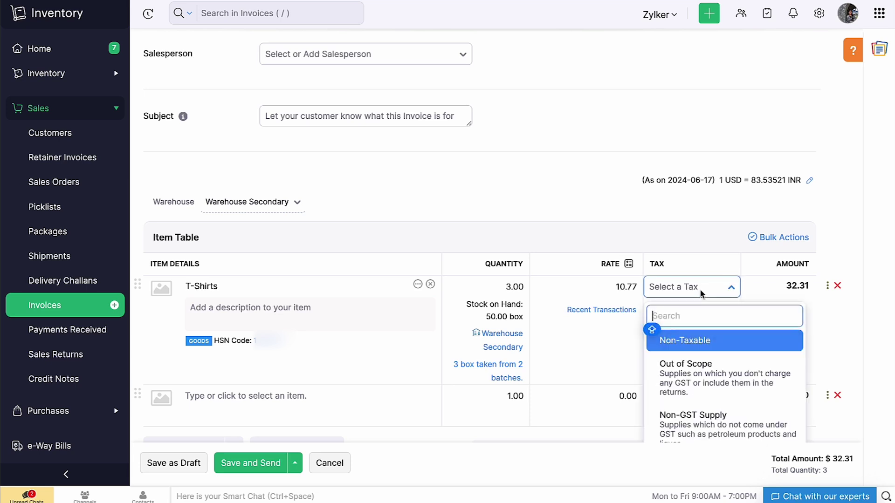
{"action": "scroll", "coordinate": [724, 345], "scroll_direction": "down", "scroll_amount": 2}
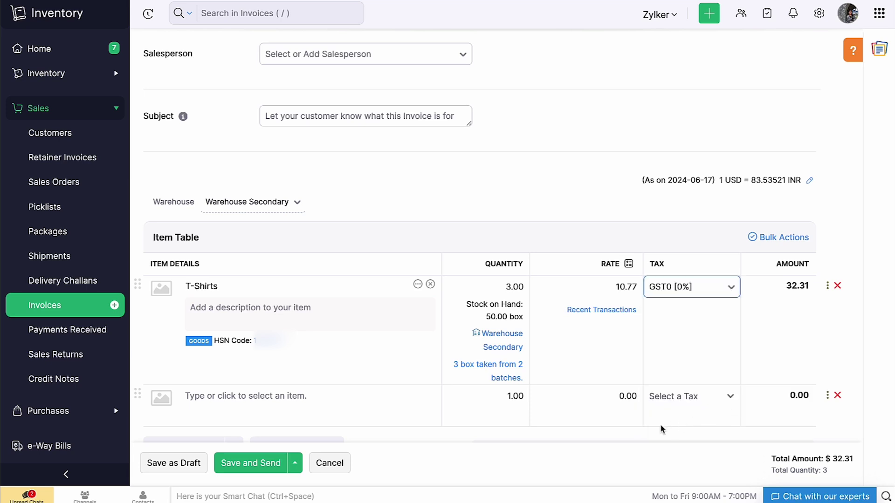
{"action": "left_click", "coordinate": [275, 464]}
{"action": "scroll", "coordinate": [501, 312], "scroll_direction": "down", "scroll_amount": 5}
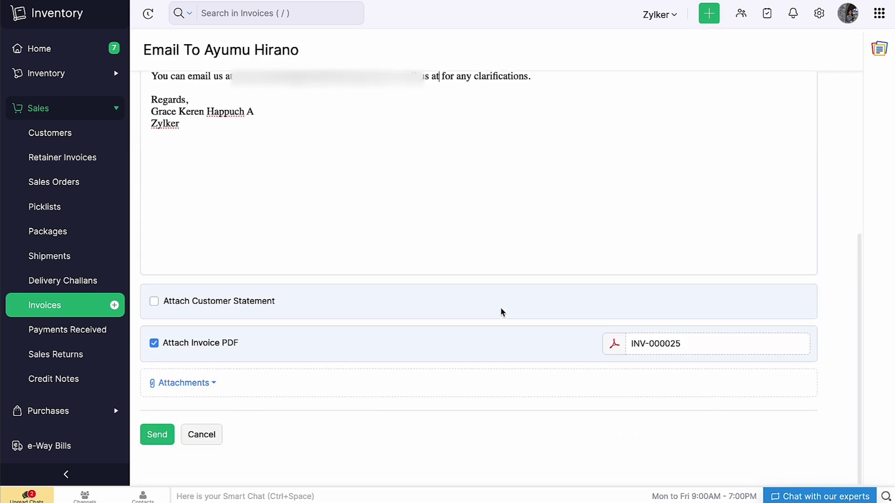
Send invoice INV-000025 and expand its Batches section to see the T-Shirts batches used.
{"action": "left_click", "coordinate": [157, 435]}
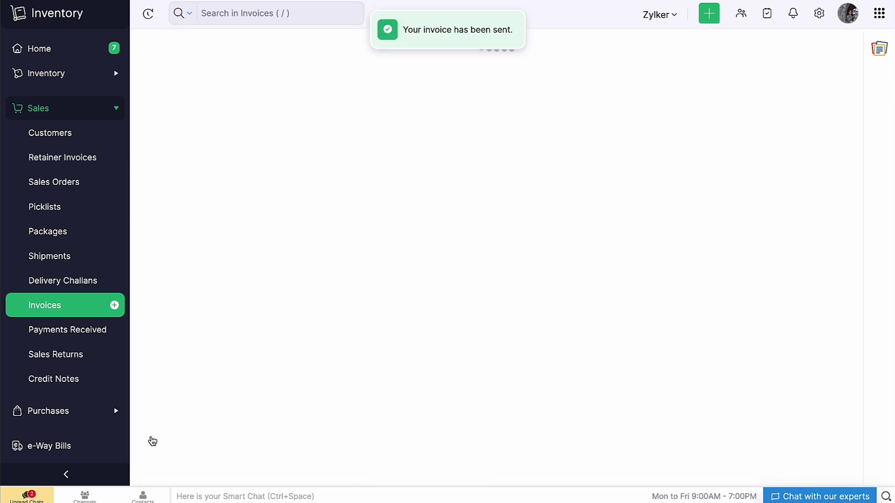
{"action": "scroll", "coordinate": [410, 435], "scroll_direction": "down", "scroll_amount": 10}
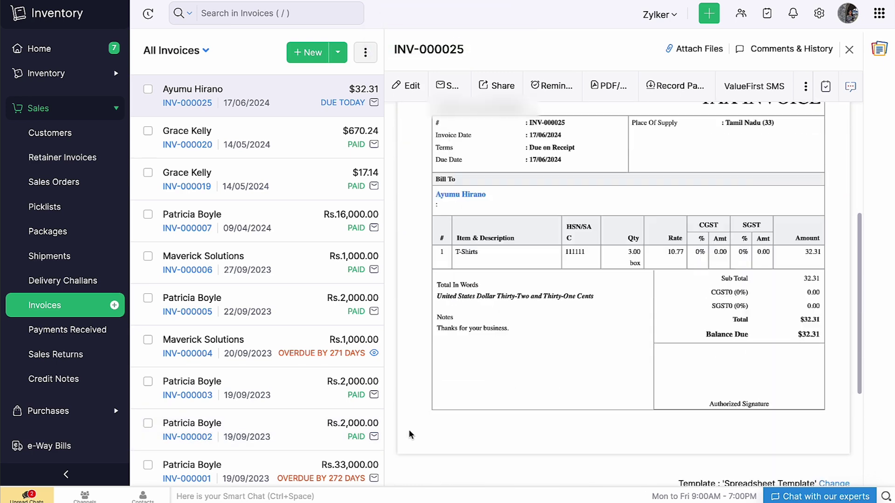
{"action": "left_click", "coordinate": [461, 434]}
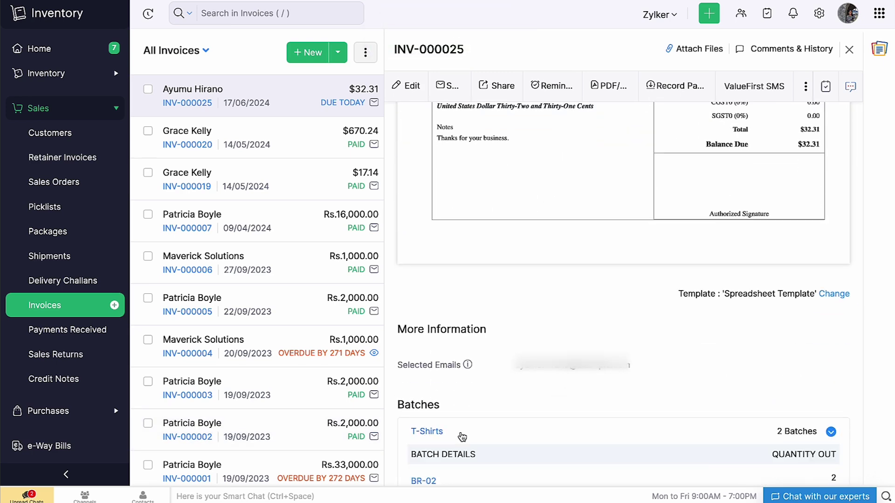
{"action": "scroll", "coordinate": [461, 437], "scroll_direction": "down", "scroll_amount": 1}
{"action": "scroll", "coordinate": [462, 437], "scroll_direction": "down", "scroll_amount": 3}
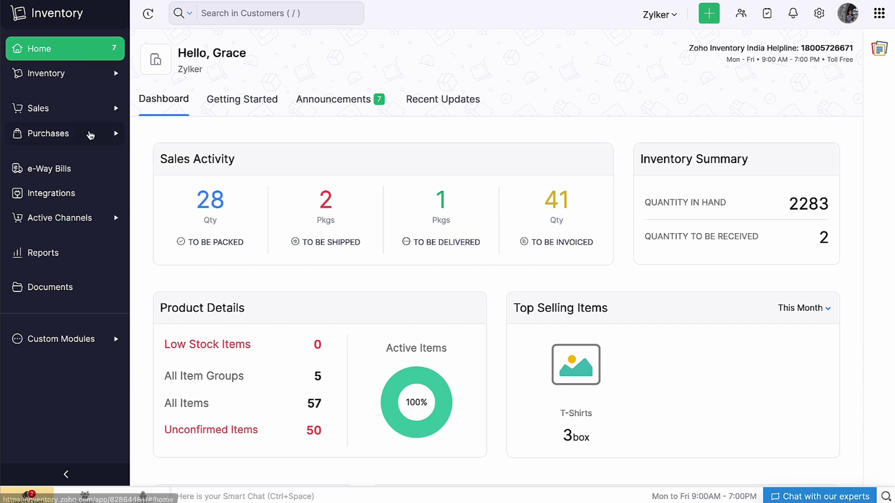
Start a new bill numbered B0023 dated 17/06/2024.
{"action": "left_click", "coordinate": [89, 133]}
{"action": "left_click", "coordinate": [114, 256]}
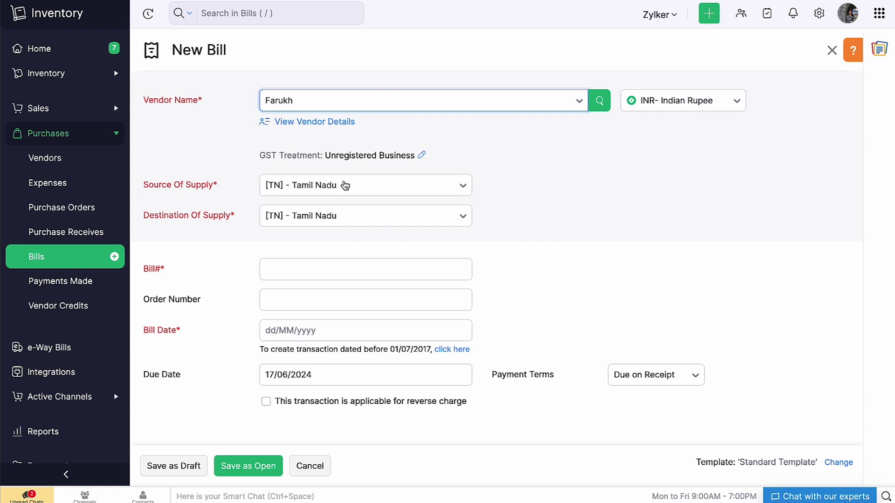
{"action": "left_click", "coordinate": [286, 268]}
{"action": "type", "text": "B0023"}
{"action": "scroll", "coordinate": [285, 268], "scroll_direction": "down", "scroll_amount": 1}
{"action": "scroll", "coordinate": [502, 218], "scroll_direction": "down", "scroll_amount": 1}
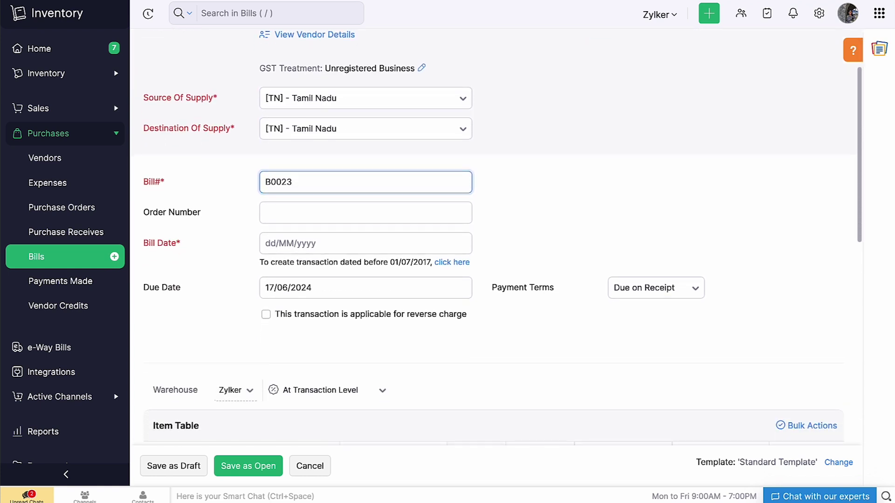
{"action": "left_click", "coordinate": [268, 243]}
{"action": "left_click", "coordinate": [301, 166]}
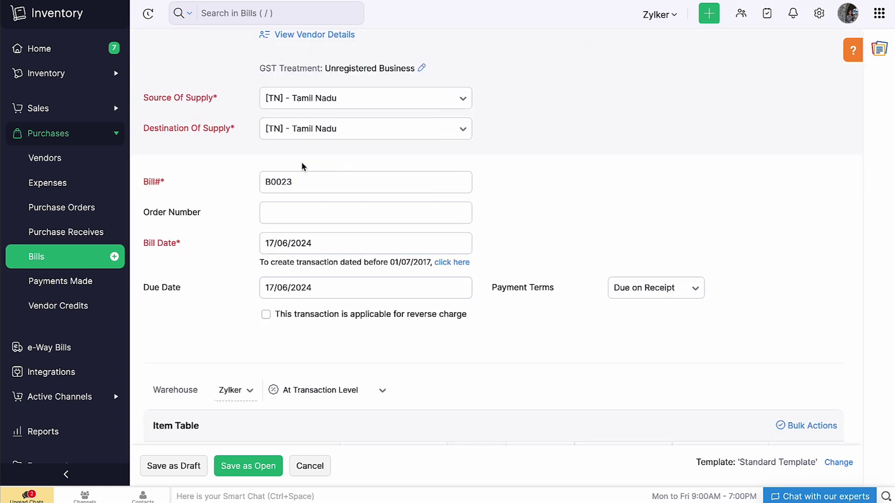
Receive the bill into Warehouse Secondary and add a T-Shirts line.
{"action": "scroll", "coordinate": [302, 166], "scroll_direction": "down", "scroll_amount": 4}
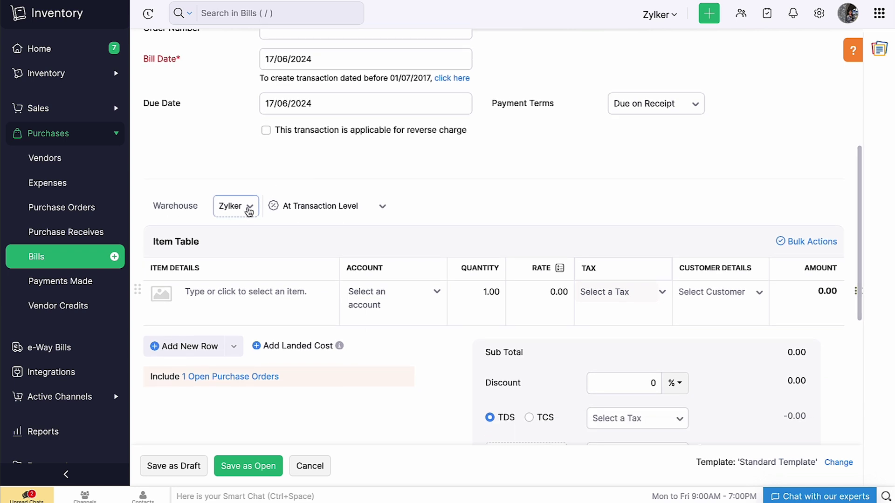
{"action": "left_click", "coordinate": [249, 211]}
{"action": "left_click", "coordinate": [264, 283]}
{"action": "left_click", "coordinate": [263, 283]}
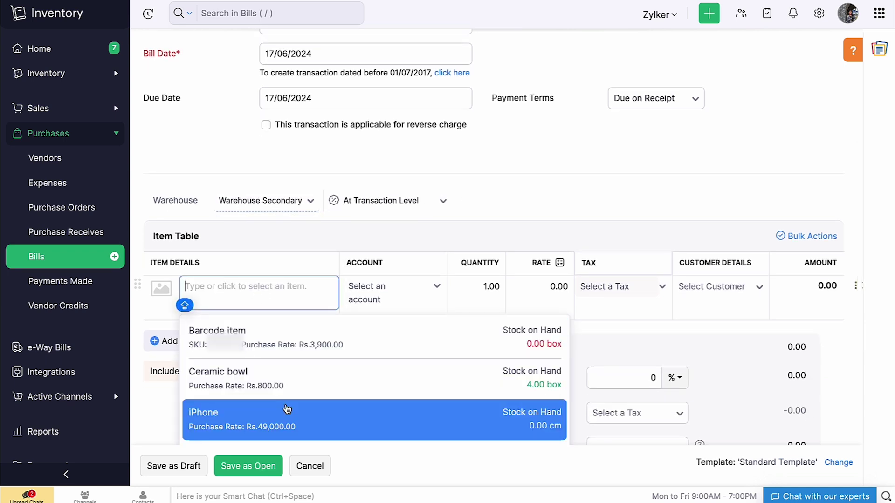
{"action": "scroll", "coordinate": [287, 409], "scroll_direction": "down", "scroll_amount": 2}
{"action": "left_click", "coordinate": [296, 431]}
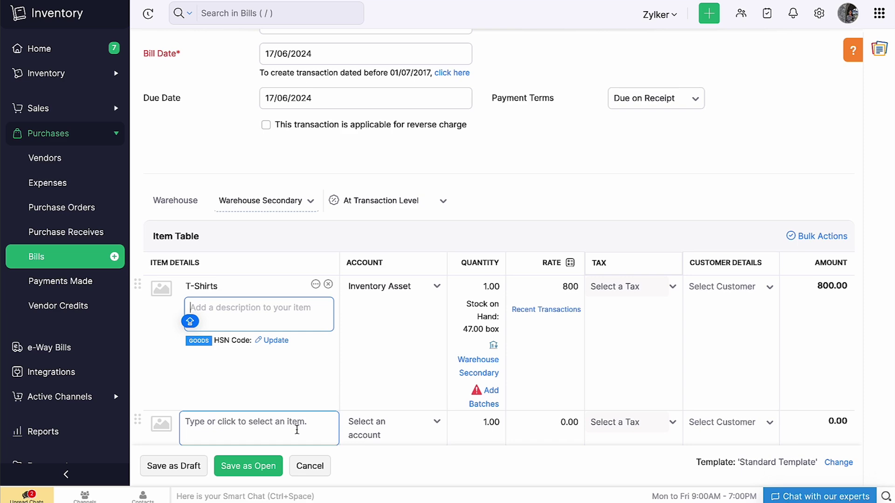
Set T-Shirts quantity to 10, split into batches BR-03 and BR-4 of five each, and save as Open.
{"action": "left_click", "coordinate": [487, 286]}
{"action": "type", "text": "0"}
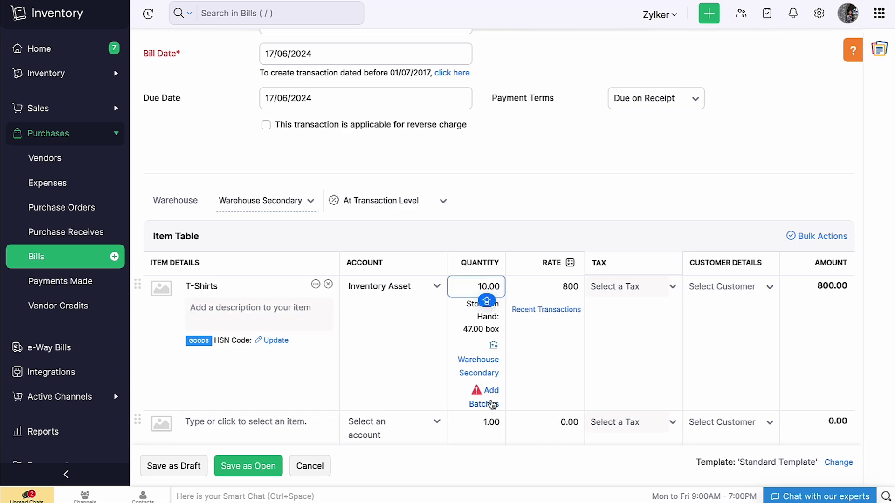
{"action": "left_click", "coordinate": [485, 403]}
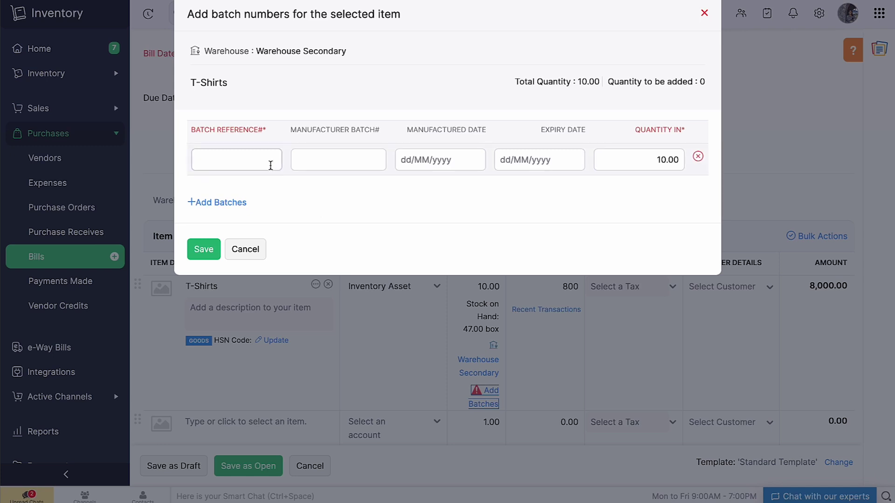
{"action": "left_click", "coordinate": [270, 163]}
{"action": "type", "text": "BR-03"}
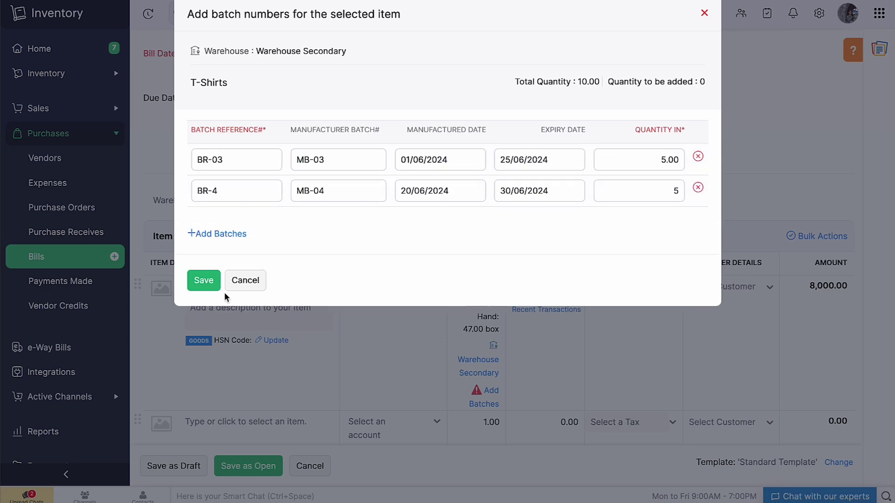
{"action": "left_click", "coordinate": [209, 282]}
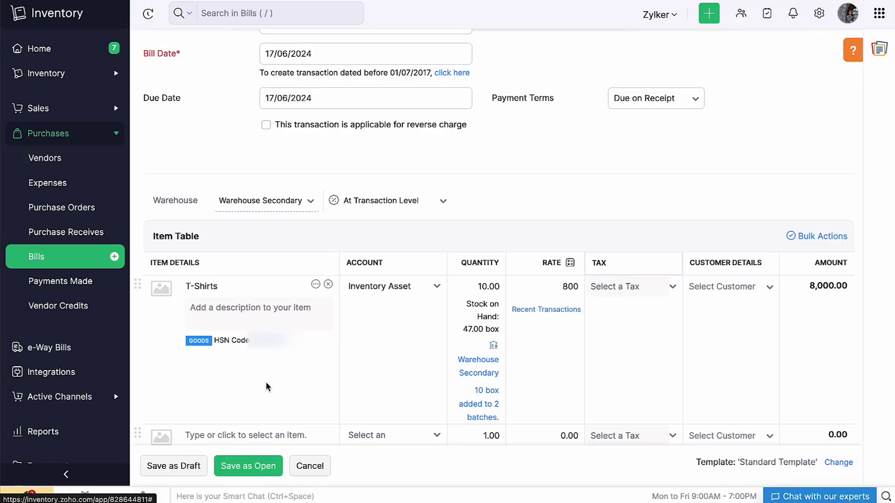
{"action": "left_click", "coordinate": [238, 473]}
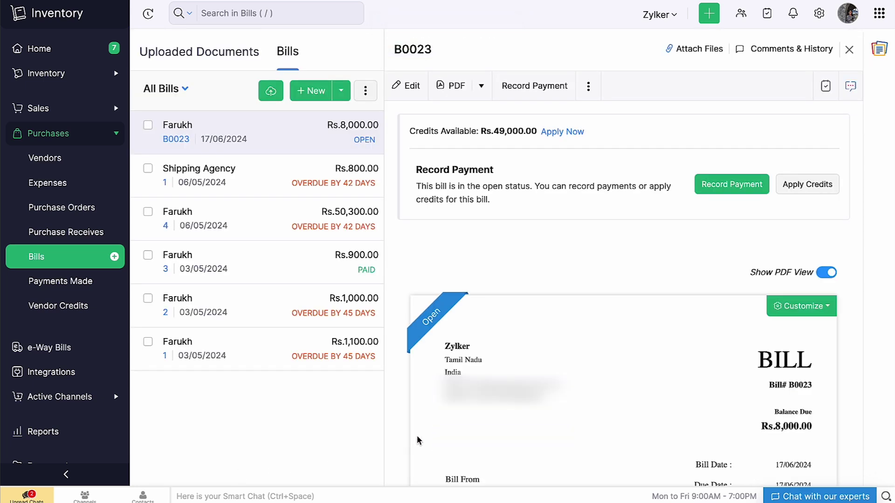
Expand the T-Shirts row in bill B0023's Batches section to check BR-03 and BR-4.
{"action": "scroll", "coordinate": [418, 440], "scroll_direction": "down", "scroll_amount": 9}
{"action": "scroll", "coordinate": [418, 440], "scroll_direction": "down", "scroll_amount": 2}
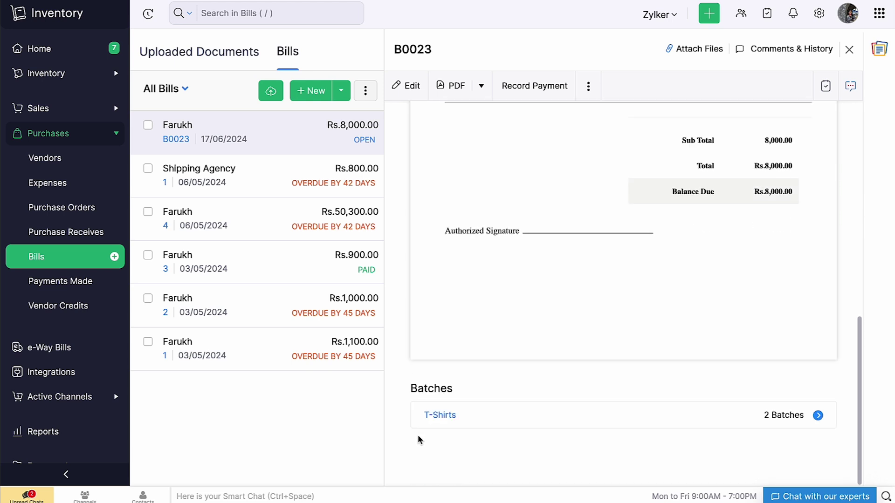
{"action": "left_click", "coordinate": [515, 425]}
{"action": "scroll", "coordinate": [516, 426], "scroll_direction": "down", "scroll_amount": 4}
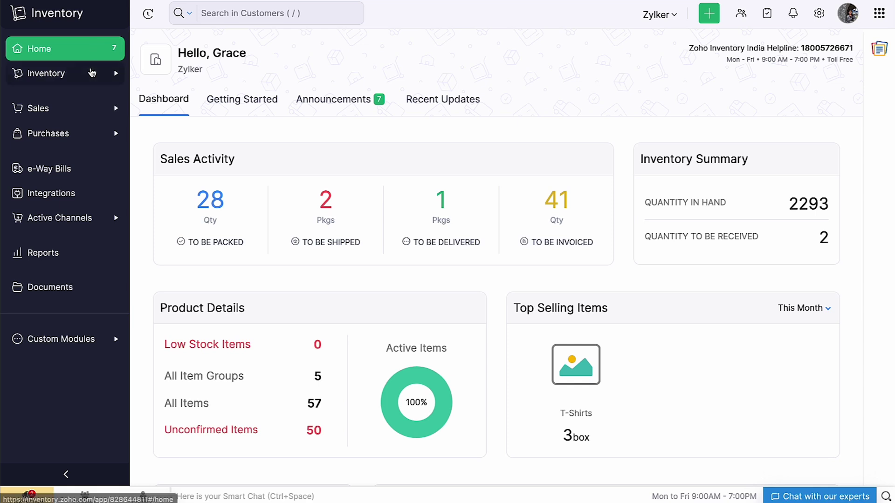
Start a new transfer order, reviewing its numbering preferences without changes.
{"action": "left_click", "coordinate": [91, 73]}
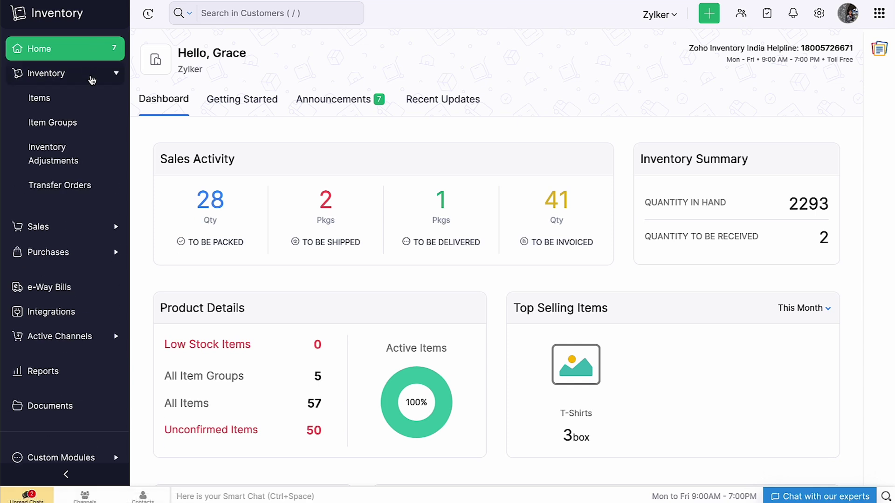
{"action": "left_click", "coordinate": [115, 186]}
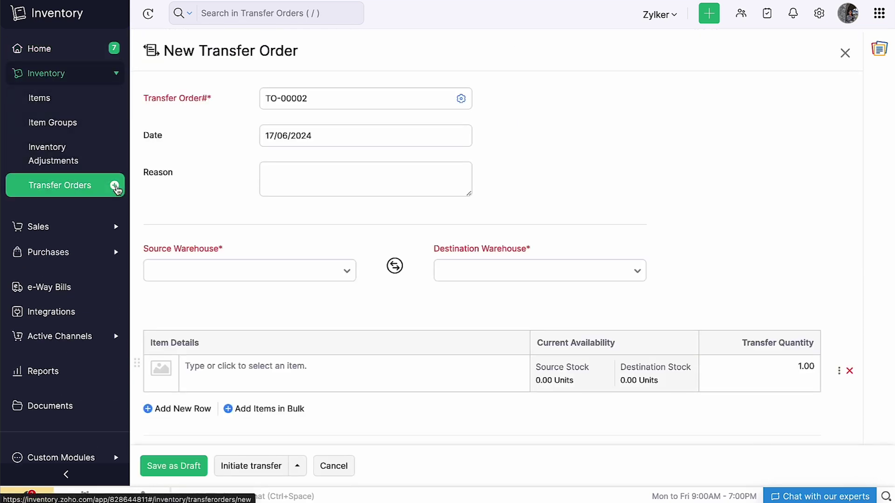
{"action": "left_click", "coordinate": [291, 109]}
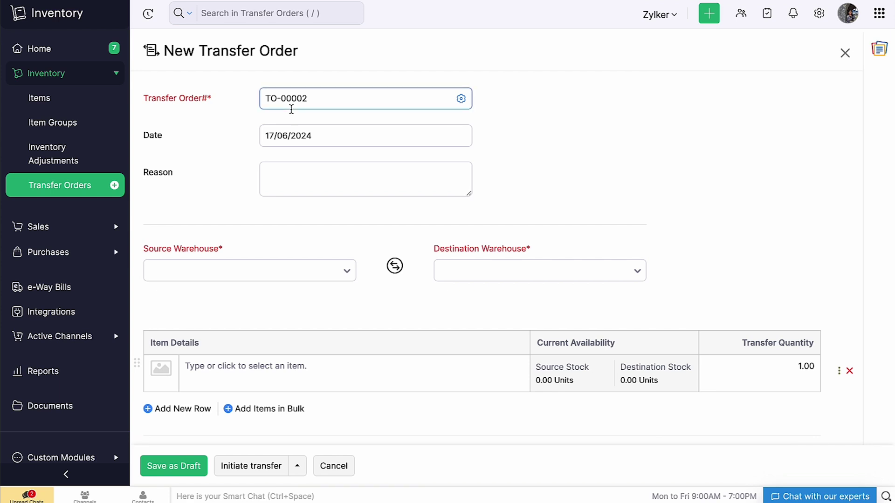
{"action": "left_click", "coordinate": [460, 98]}
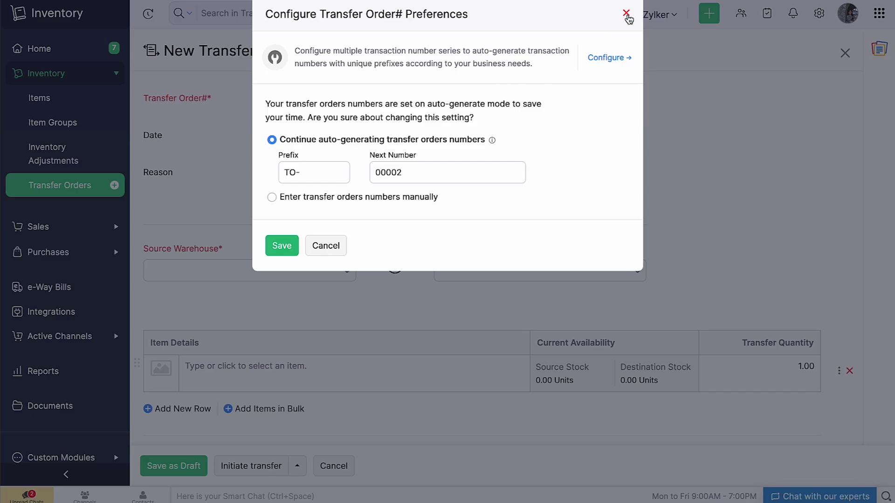
{"action": "left_click", "coordinate": [626, 14]}
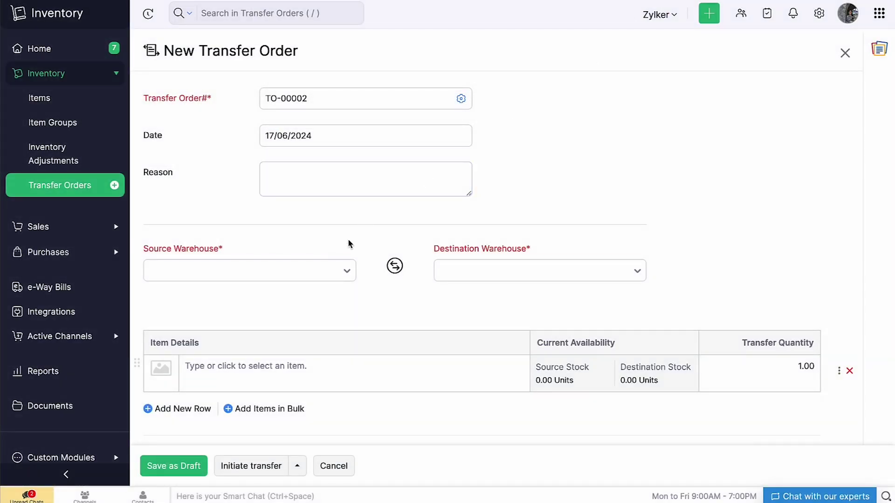
Move T-Shirts from Warehouse Secondary to the Zylker warehouse.
{"action": "left_click", "coordinate": [310, 273]}
{"action": "left_click", "coordinate": [265, 349]}
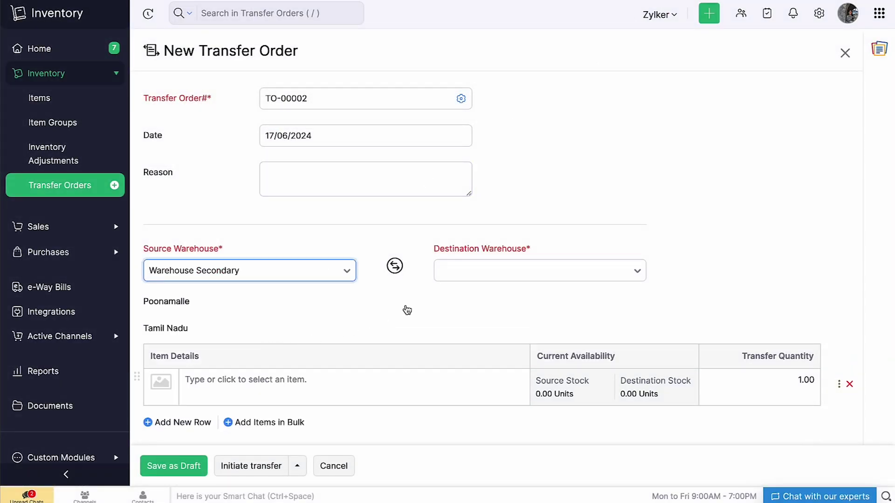
{"action": "left_click", "coordinate": [464, 280]}
{"action": "left_click", "coordinate": [505, 325]}
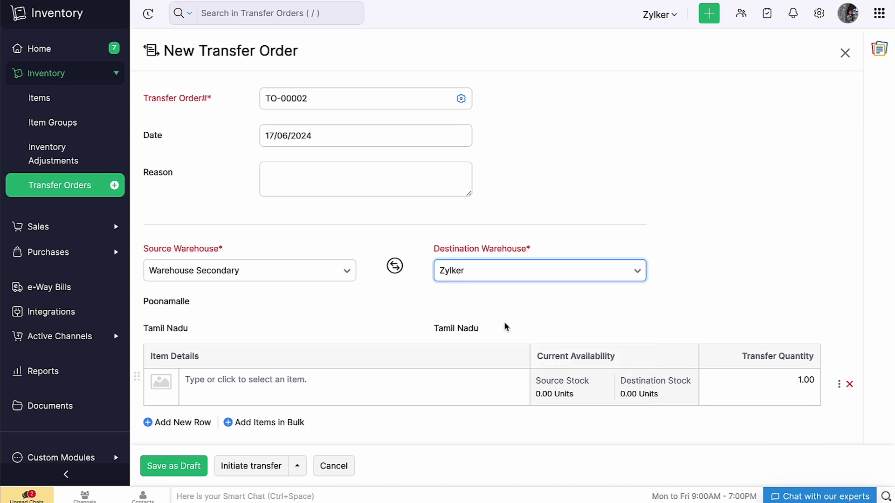
{"action": "scroll", "coordinate": [506, 326], "scroll_direction": "down", "scroll_amount": 5}
{"action": "left_click", "coordinate": [410, 275]}
{"action": "left_click", "coordinate": [404, 410]}
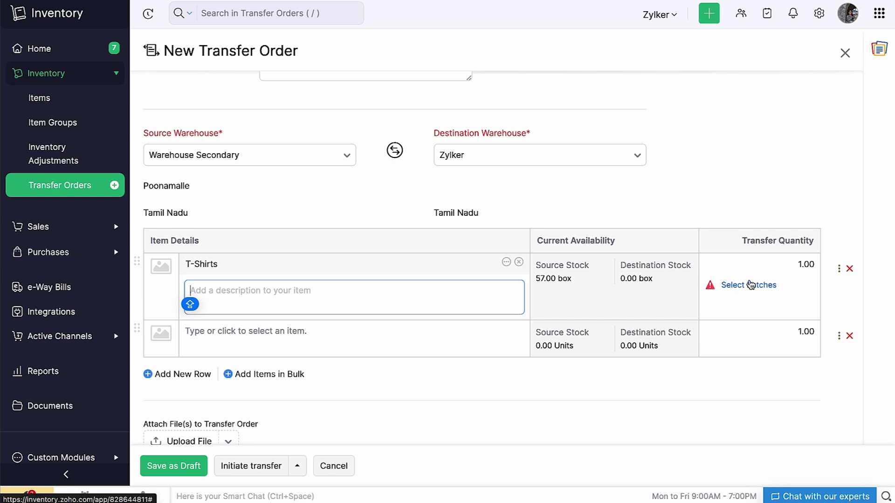
{"action": "left_click", "coordinate": [749, 285]}
Draw 6 T-Shirts from batch BR-01 into destination batch BR-05.
{"action": "left_click", "coordinate": [390, 163]}
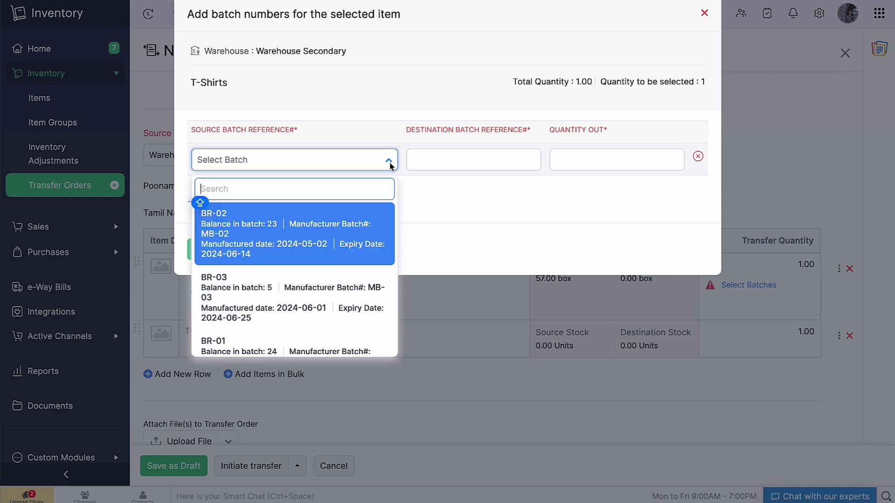
{"action": "left_click", "coordinate": [298, 336]}
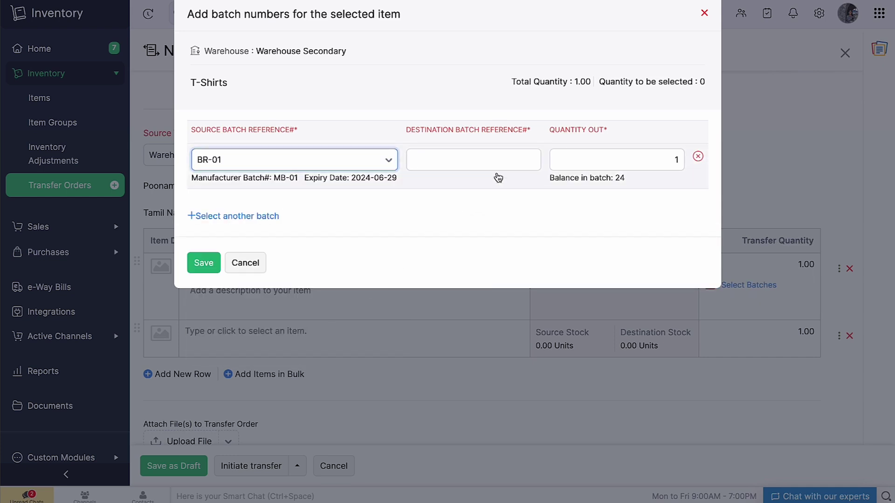
{"action": "left_click", "coordinate": [494, 162]}
{"action": "type", "text": "BR-05"}
{"action": "left_click", "coordinate": [678, 161]}
{"action": "key", "text": "BackSpace"}
{"action": "type", "text": "10"}
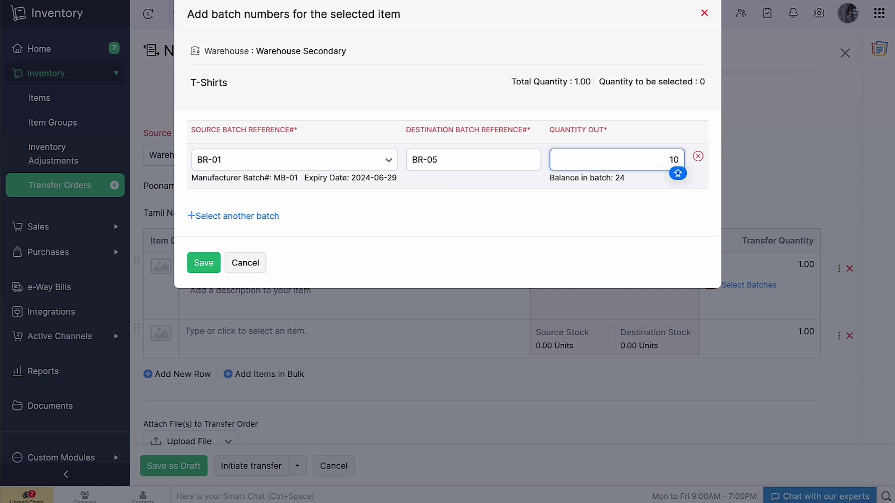
Add 5 from BR-03 into BR-06, save the batches, and initiate the auto-approved transfer.
{"action": "left_click", "coordinate": [269, 218]}
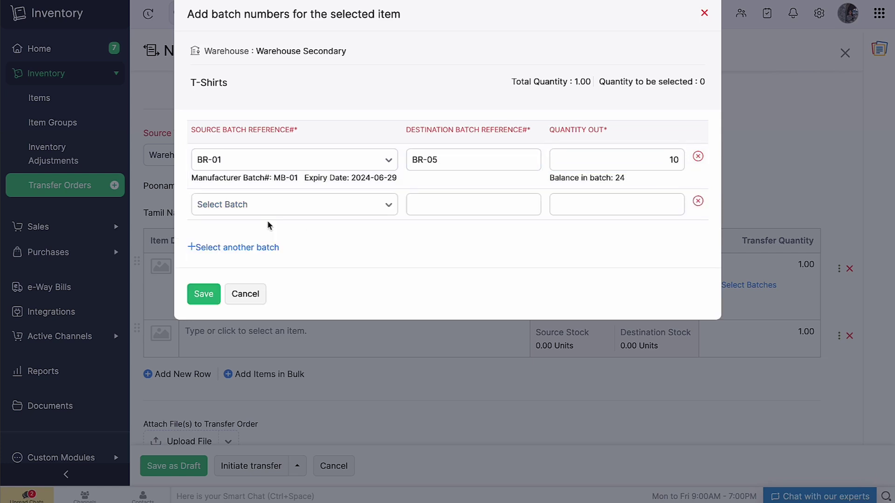
{"action": "left_click", "coordinate": [270, 205]}
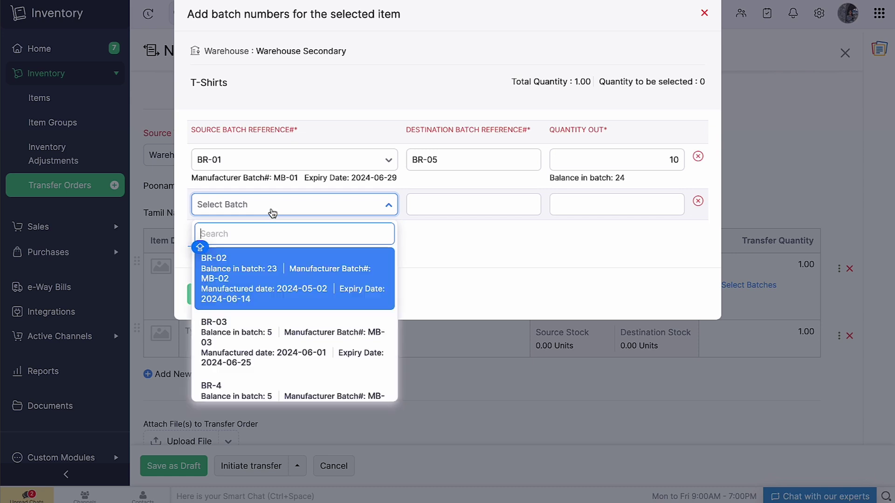
{"action": "left_click", "coordinate": [306, 260]}
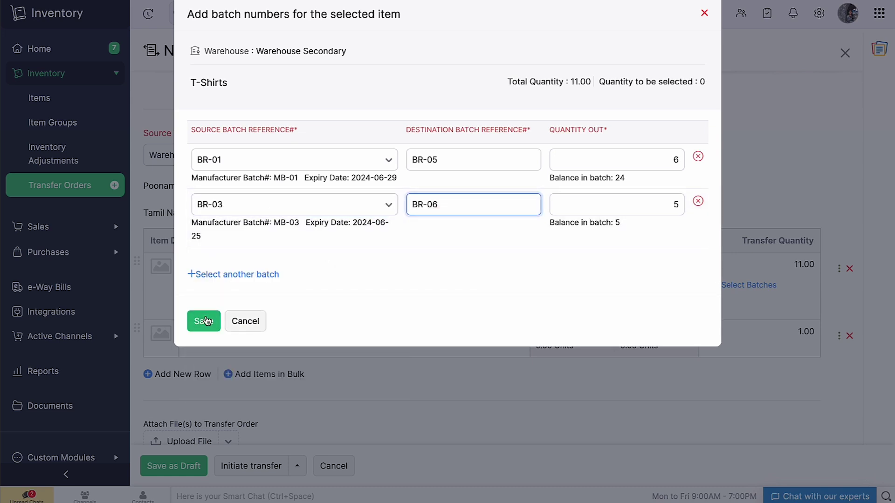
{"action": "left_click", "coordinate": [206, 321]}
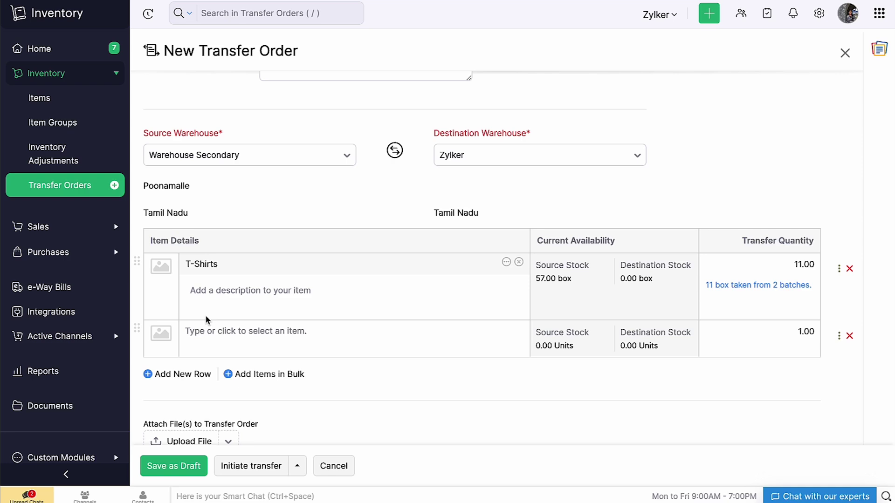
{"action": "left_click", "coordinate": [274, 465]}
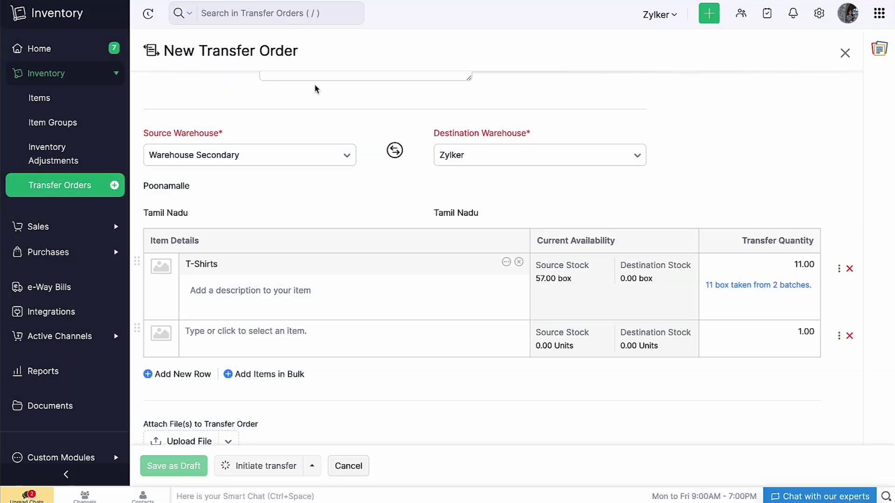
{"action": "left_click", "coordinate": [315, 87]}
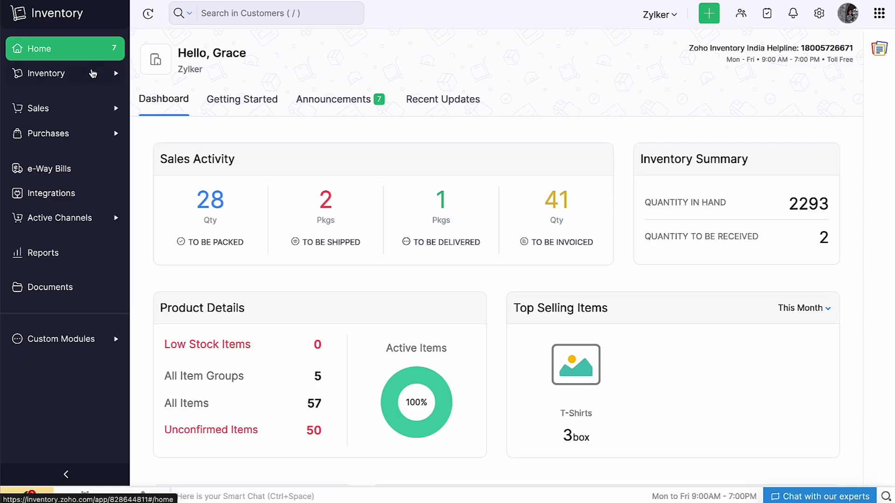
Open T-Shirts' Batch Details and view batch BR-01's transactions, showing 18.00 boxes left.
{"action": "left_click", "coordinate": [45, 73]}
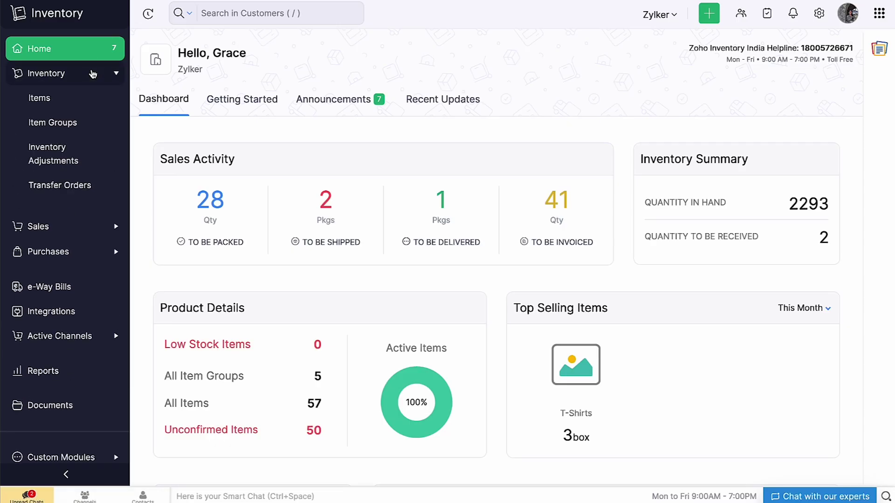
{"action": "left_click", "coordinate": [80, 98]}
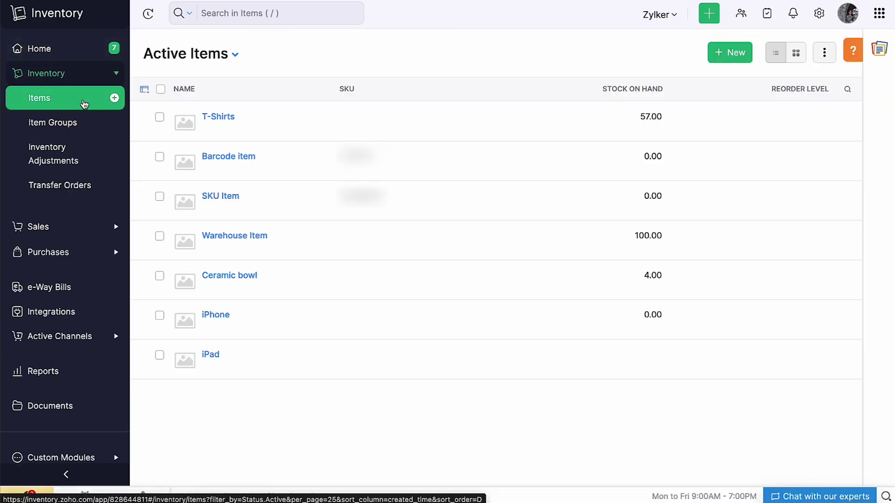
{"action": "left_click", "coordinate": [226, 129]}
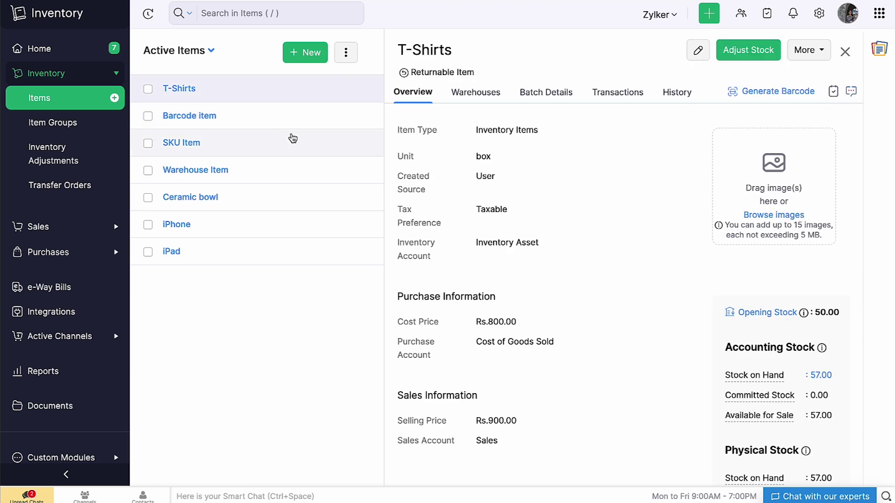
{"action": "left_click", "coordinate": [532, 102]}
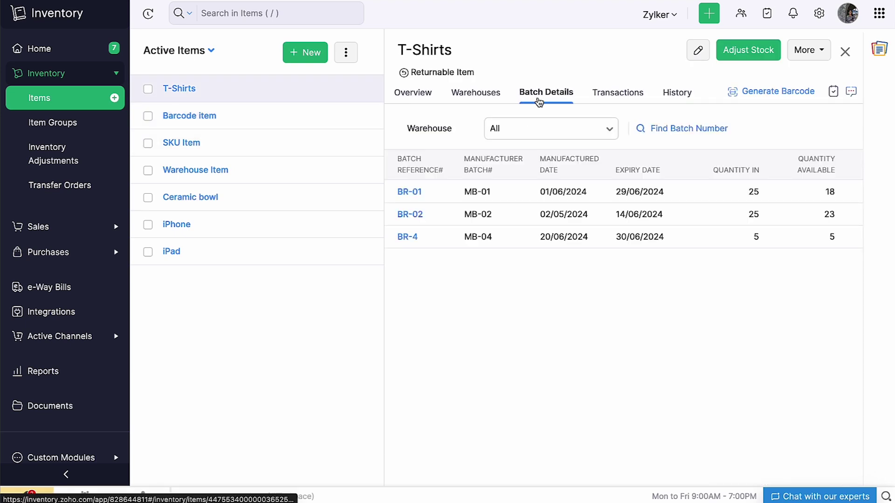
{"action": "left_click", "coordinate": [414, 194]}
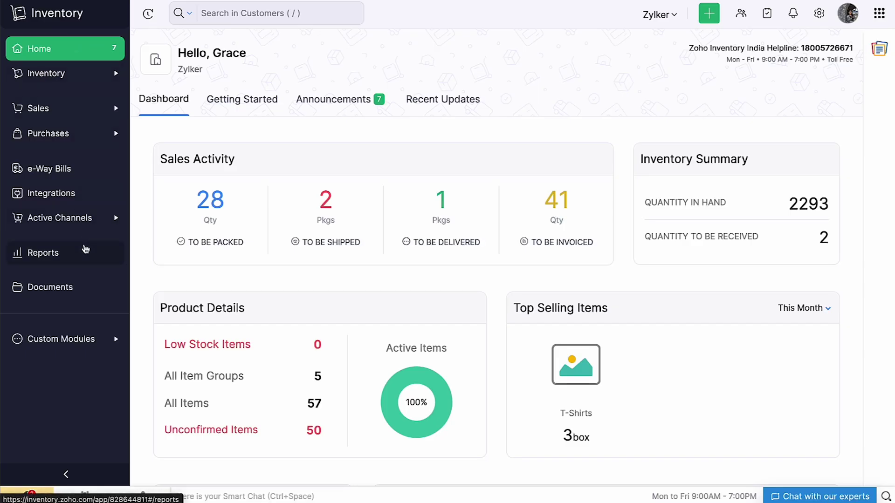
Open the Inventory Batch Details Report and drill into T-Shirts batch BR-01's Transaction Summary.
{"action": "left_click", "coordinate": [85, 250]}
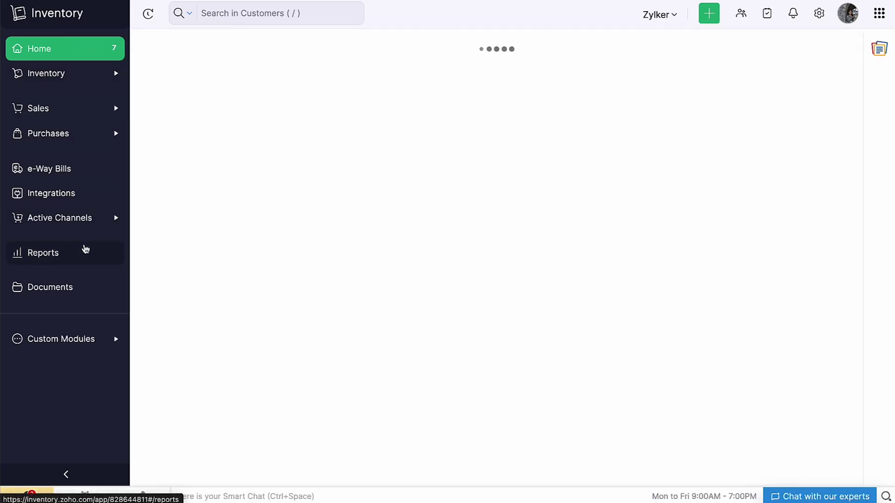
{"action": "left_click", "coordinate": [146, 284]}
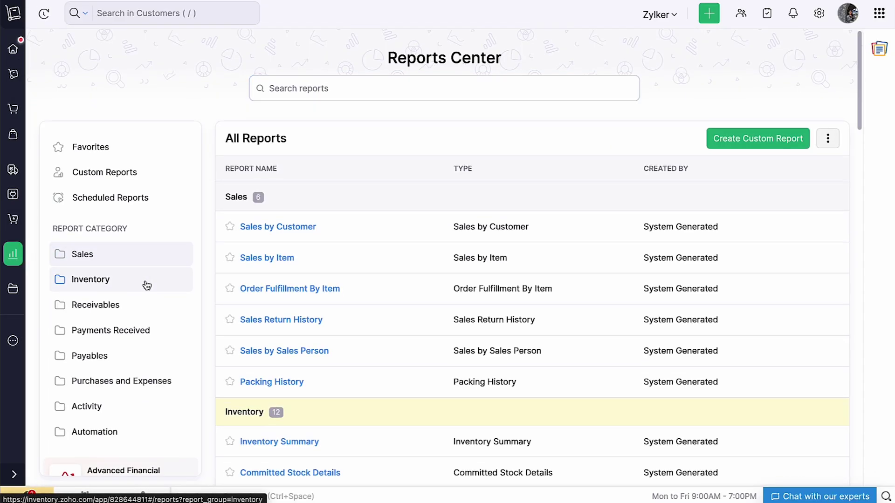
{"action": "left_click", "coordinate": [252, 315]}
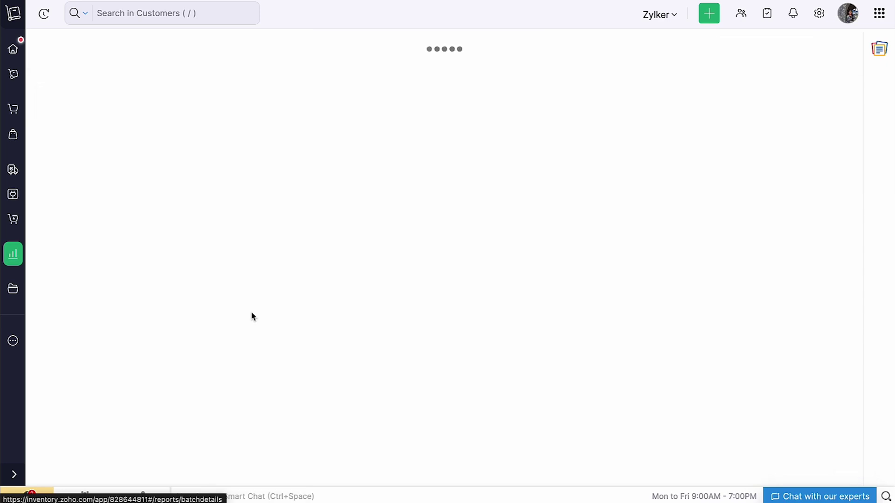
{"action": "scroll", "coordinate": [252, 316], "scroll_direction": "down", "scroll_amount": 1}
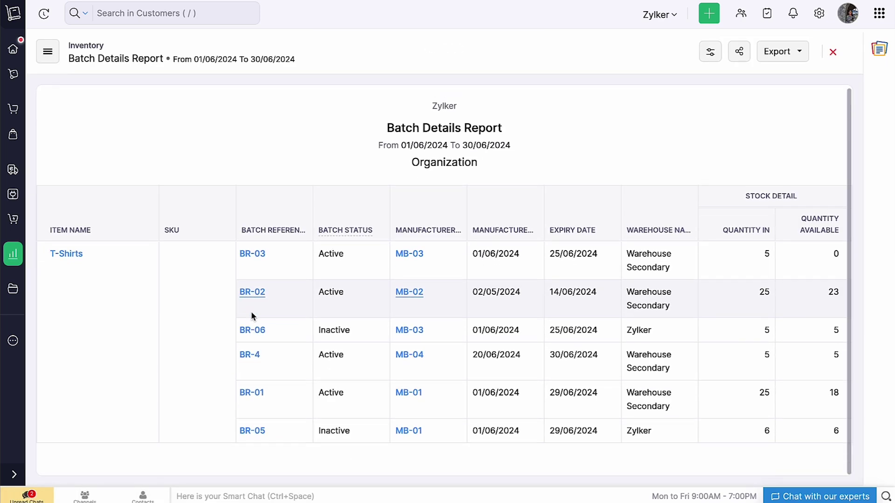
{"action": "left_click", "coordinate": [252, 392]}
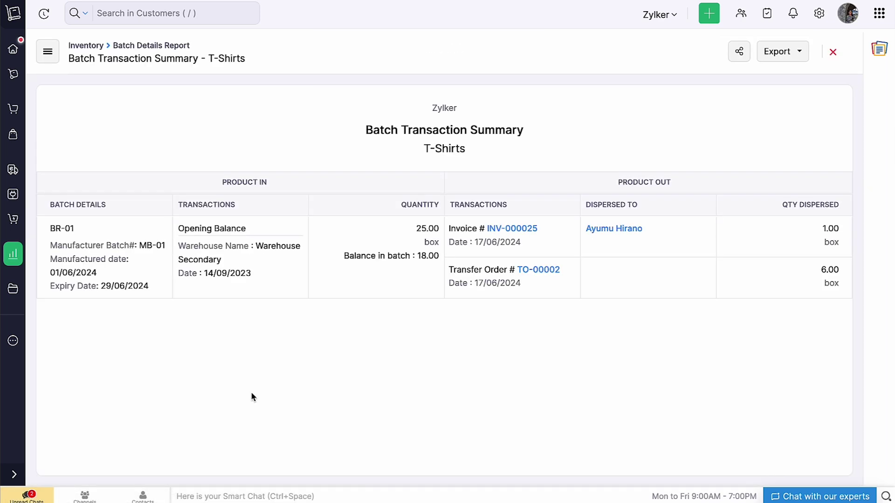